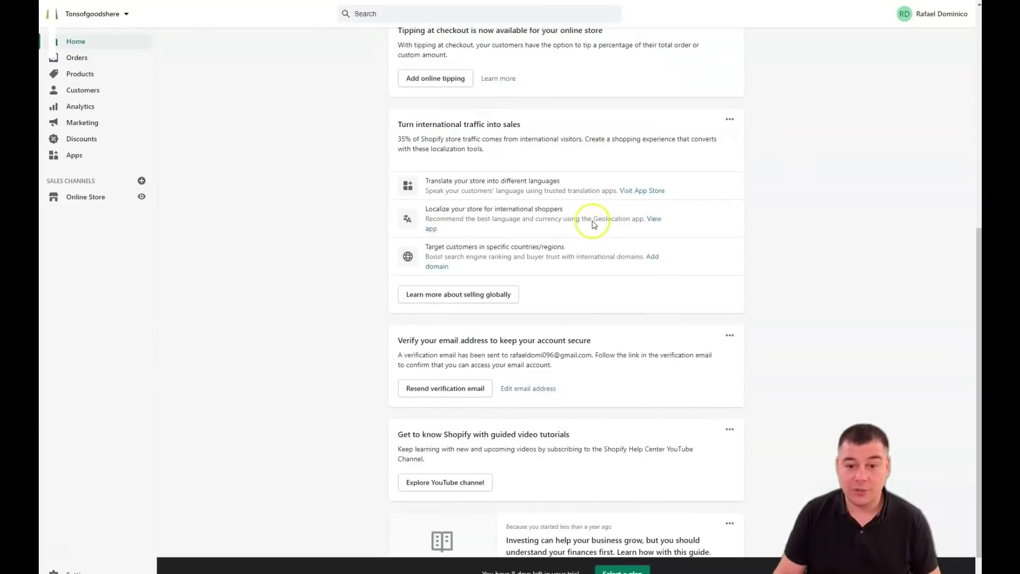
Look through the store's Orders, Products and Customers pages in turn.
scroll(592, 221, "up", 8)
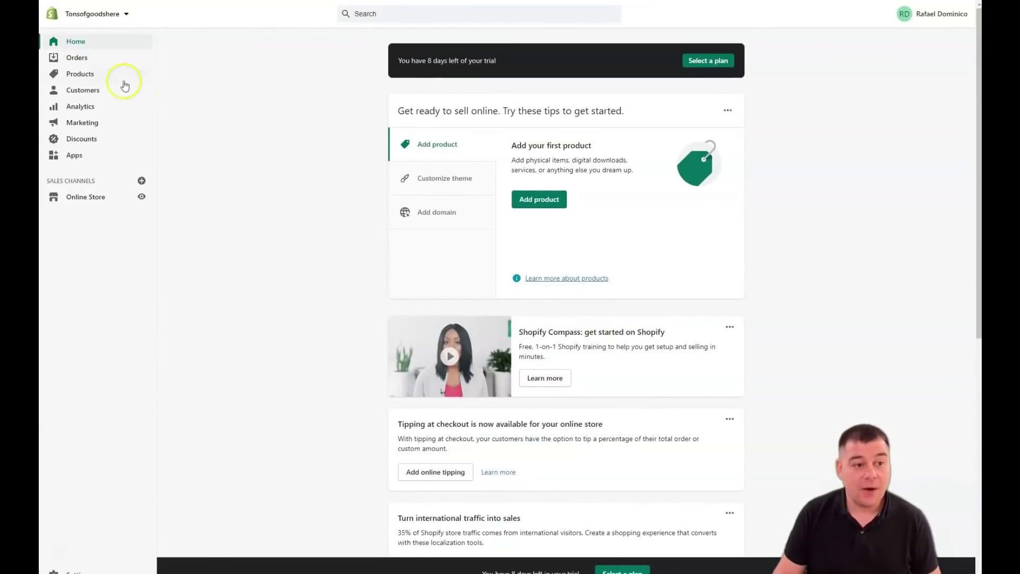
left_click(71, 58)
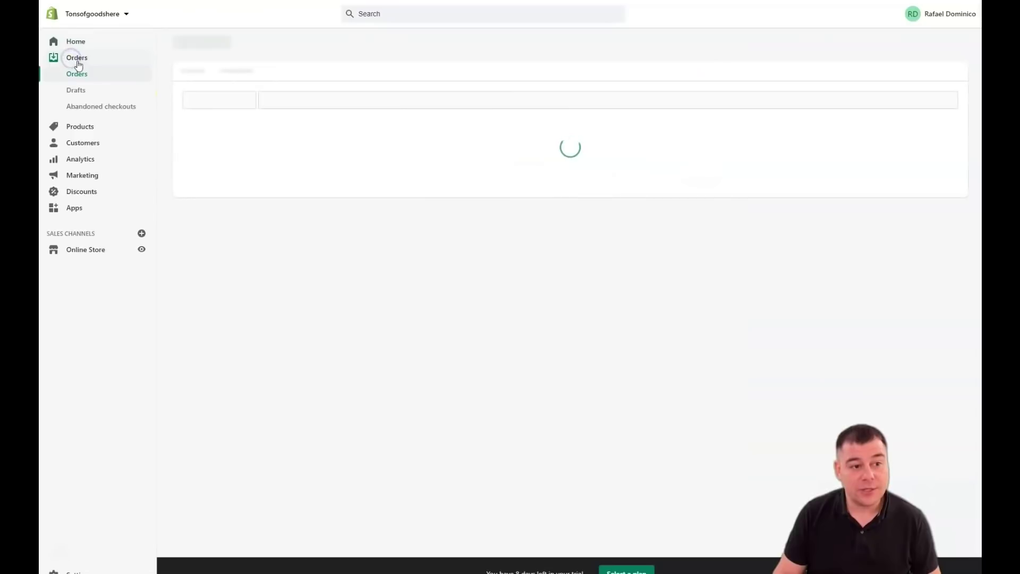
left_click(78, 92)
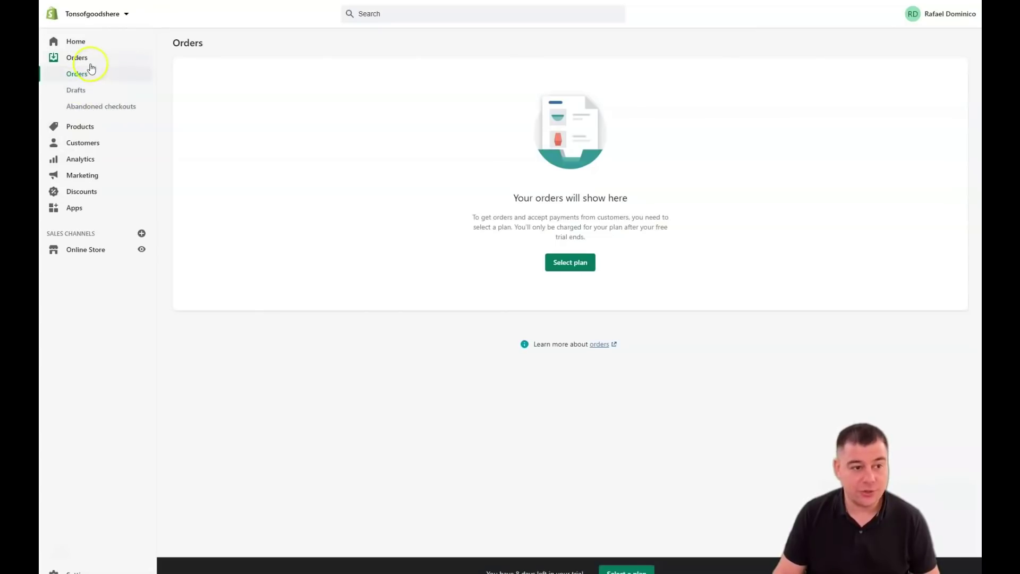
left_click(76, 128)
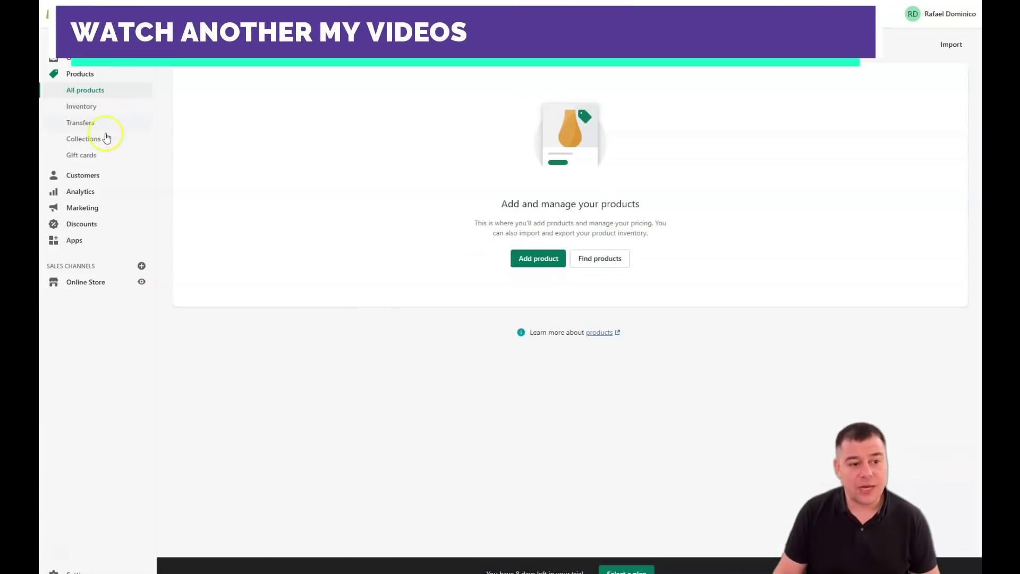
left_click(73, 176)
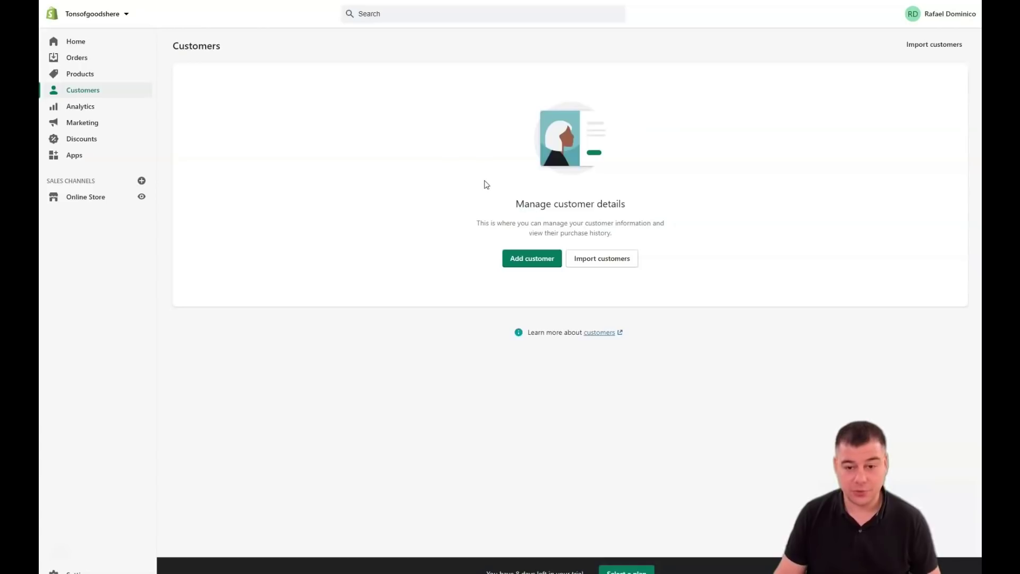
Review the store's analytics: the overview dashboard, Reports and Live View, ending back on the dashboard.
left_click(78, 108)
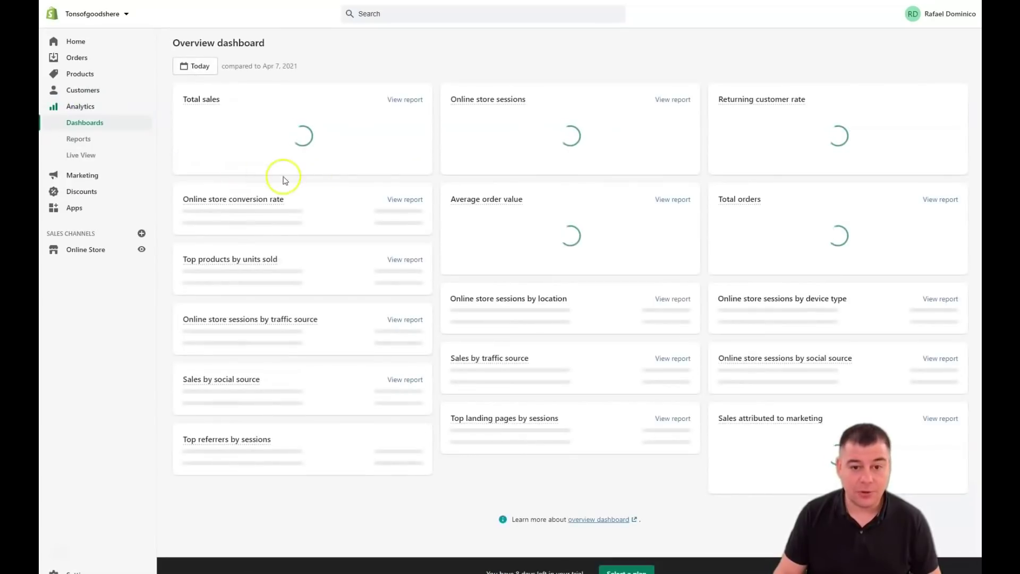
scroll(413, 182, "down", 2)
scroll(373, 230, "up", 2)
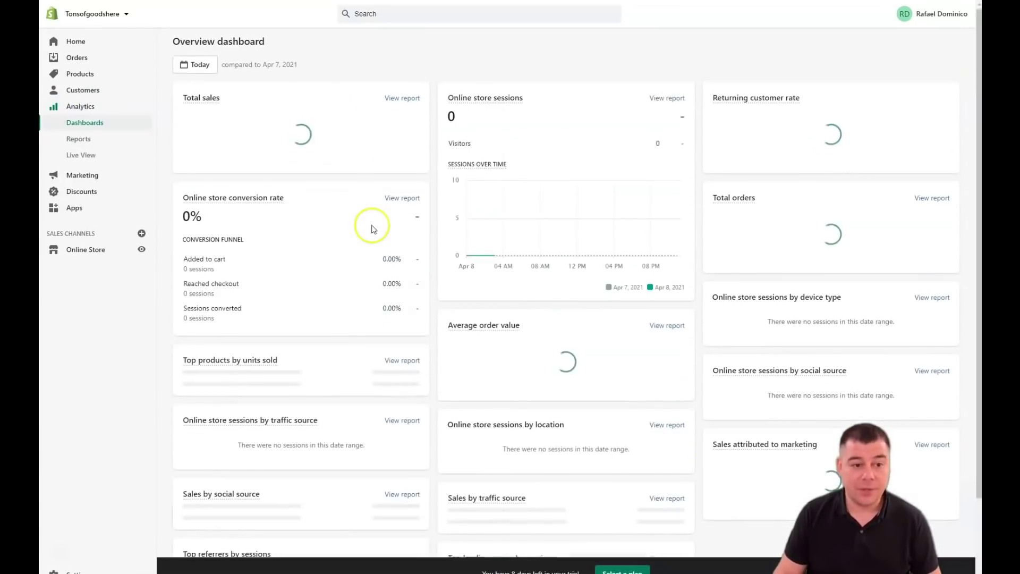
left_click(77, 143)
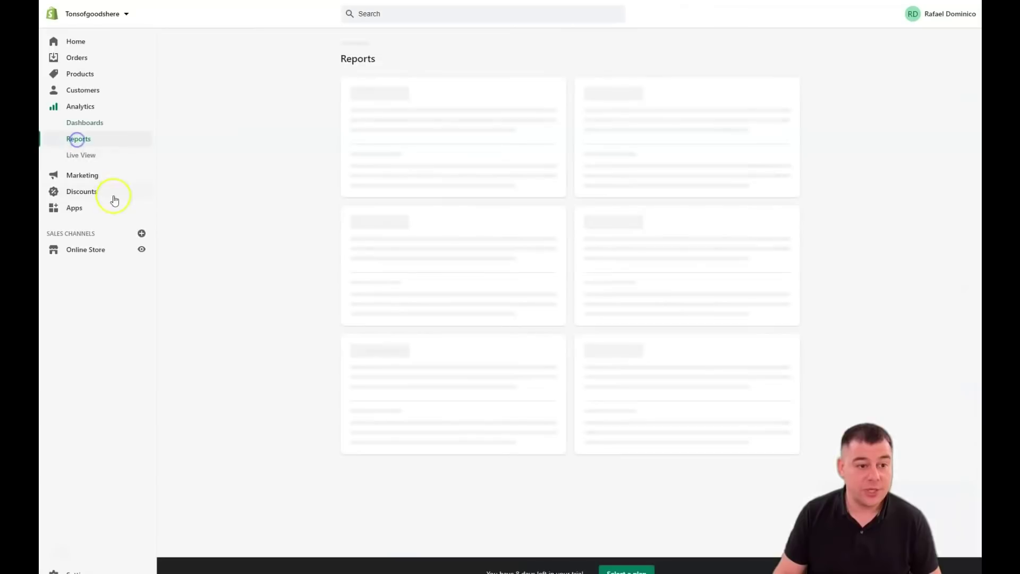
left_click(80, 158)
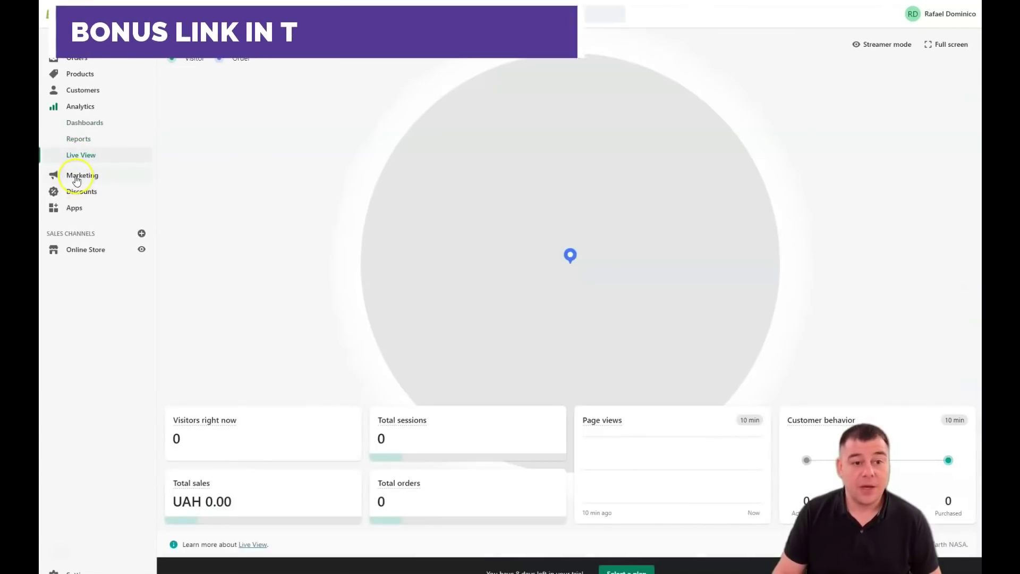
left_click(84, 123)
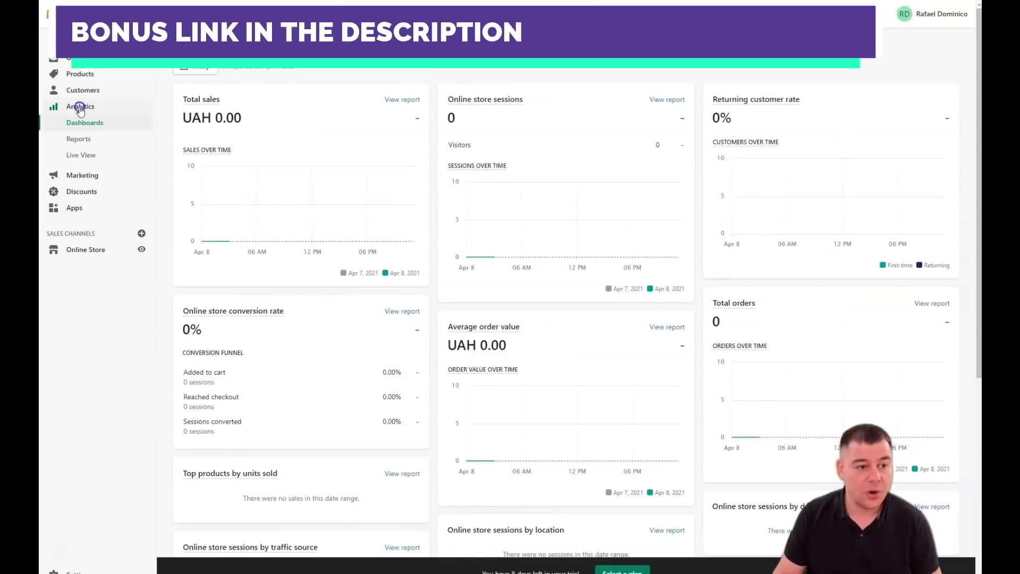
Review the Marketing overview with its recommended marketing apps, and view the Campaigns and Automations pages.
left_click(81, 171)
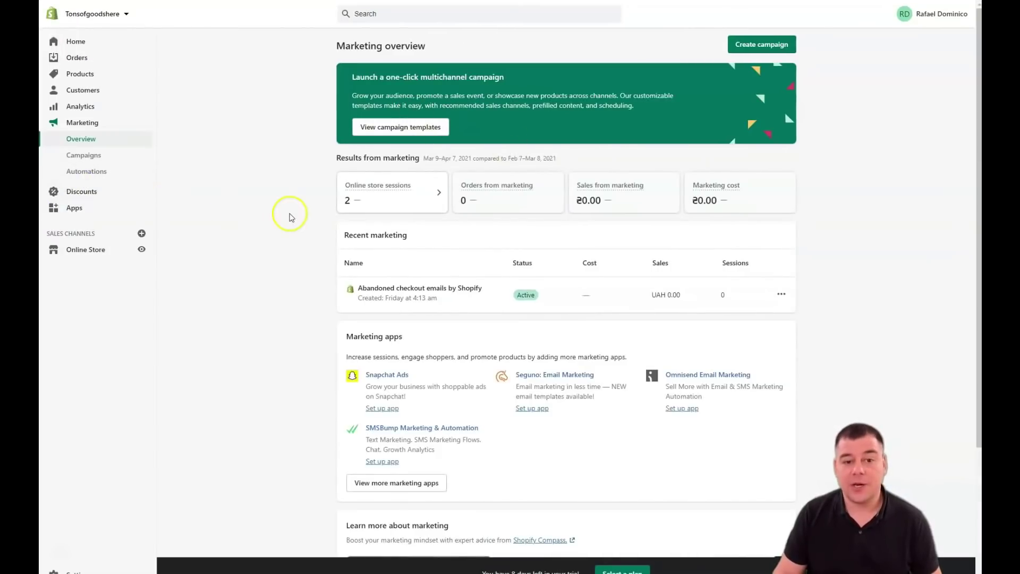
scroll(292, 215, "down", 3)
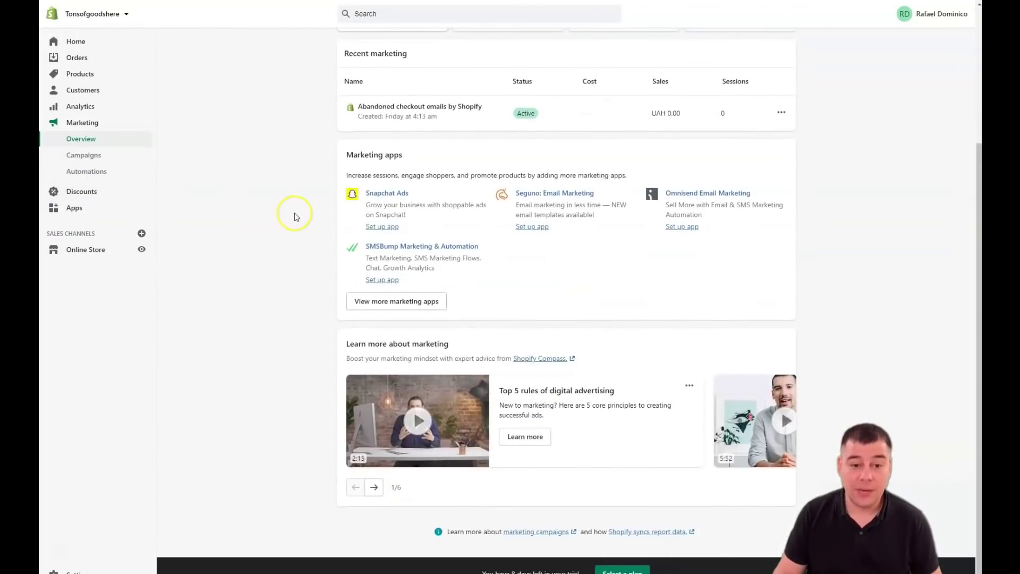
scroll(293, 213, "up", 3)
scroll(294, 215, "down", 3)
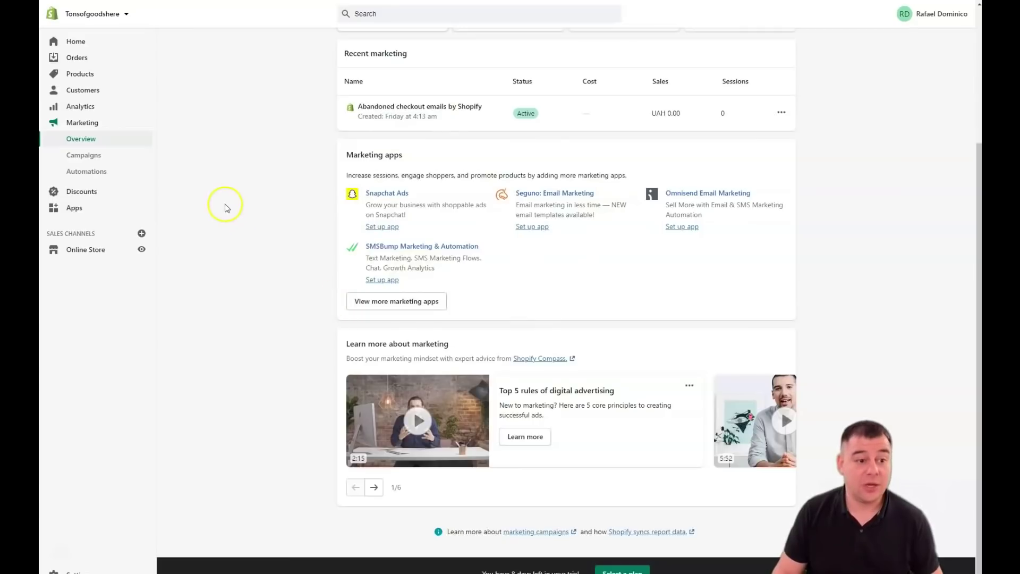
left_click(94, 156)
left_click(85, 172)
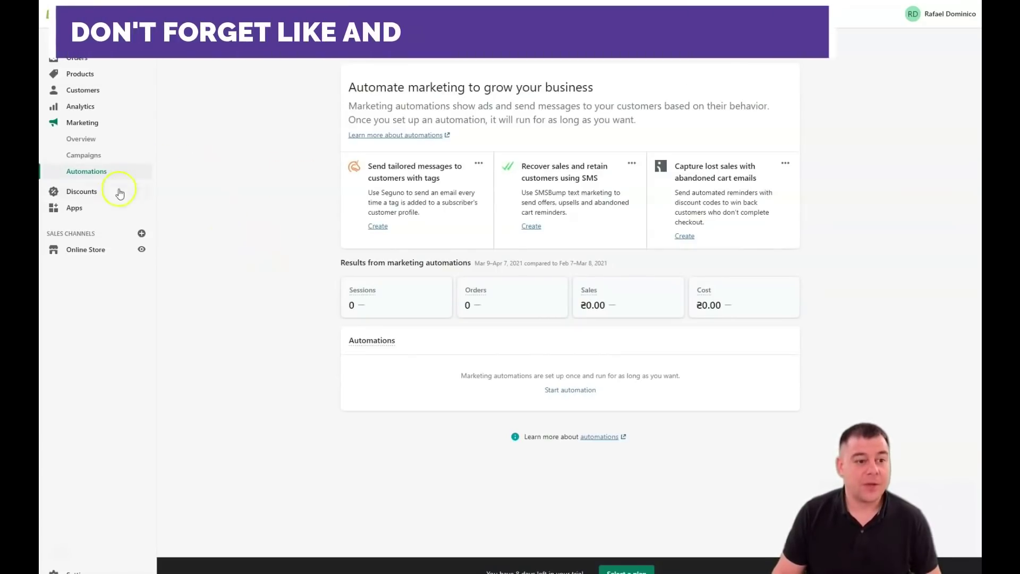
View the Discounts page and browse the recommended apps for Planning, Shipping, Bookkeeping and Design.
left_click(81, 191)
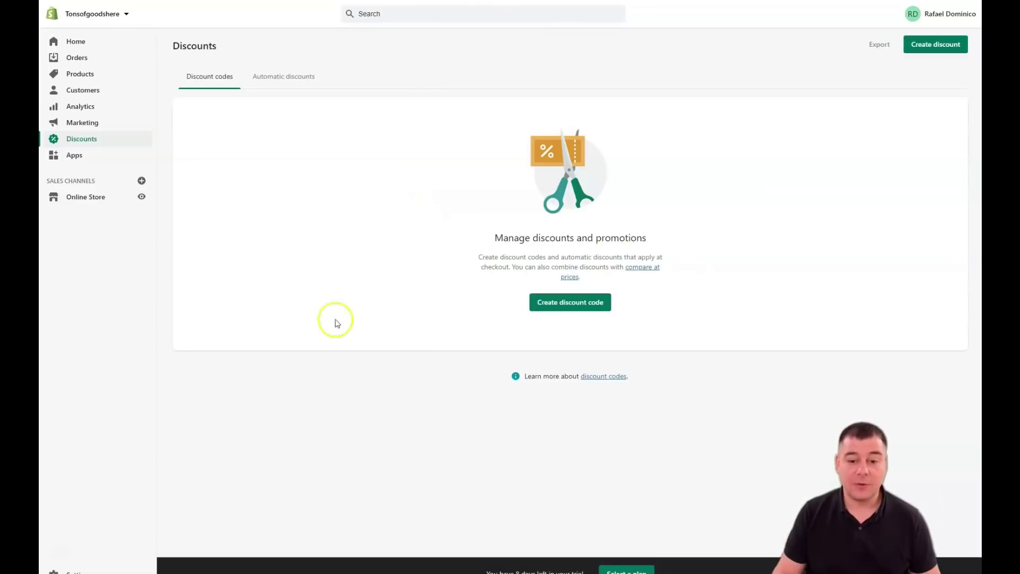
left_click(73, 155)
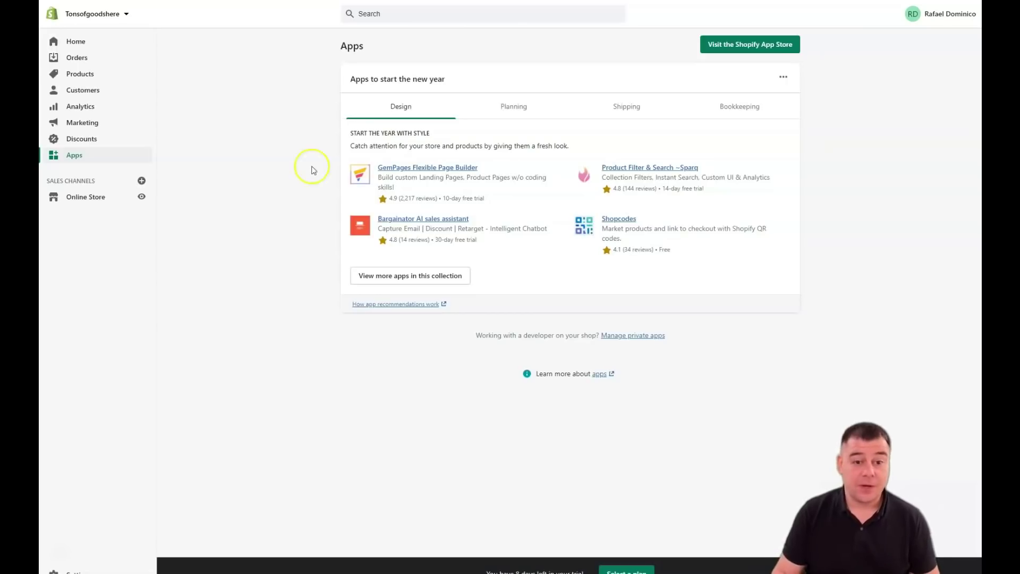
left_click(512, 105)
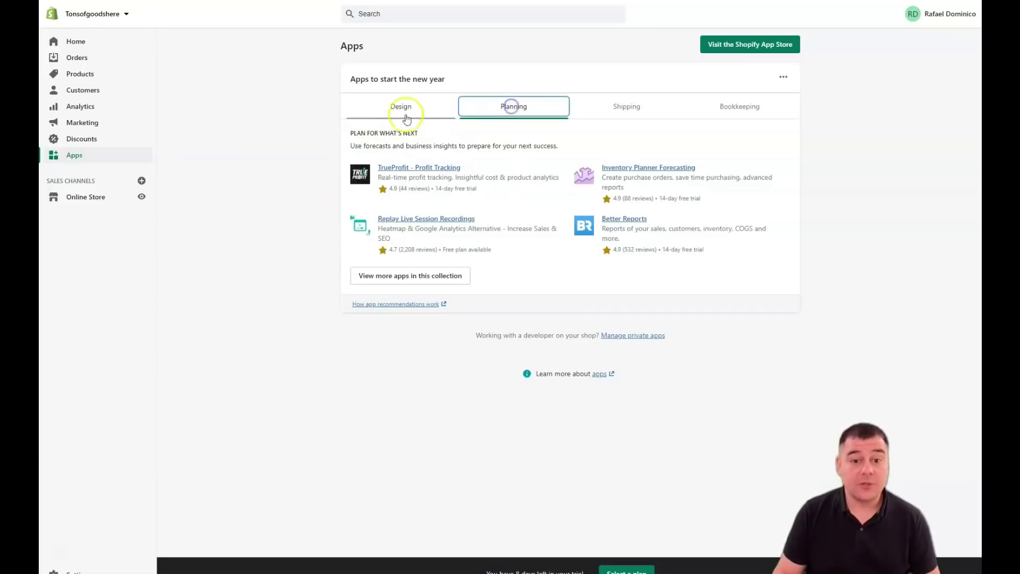
left_click(640, 105)
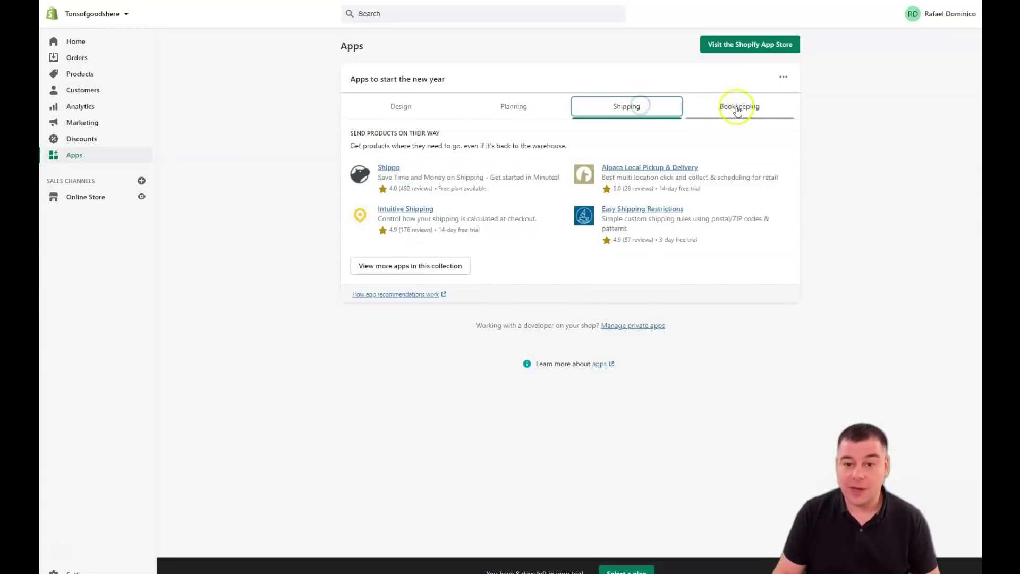
left_click(737, 109)
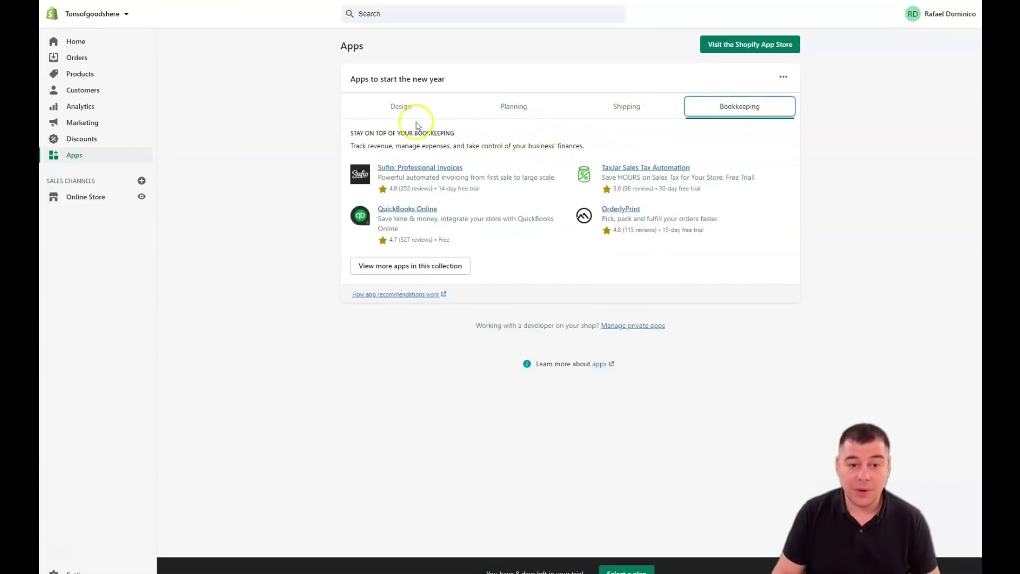
left_click(401, 109)
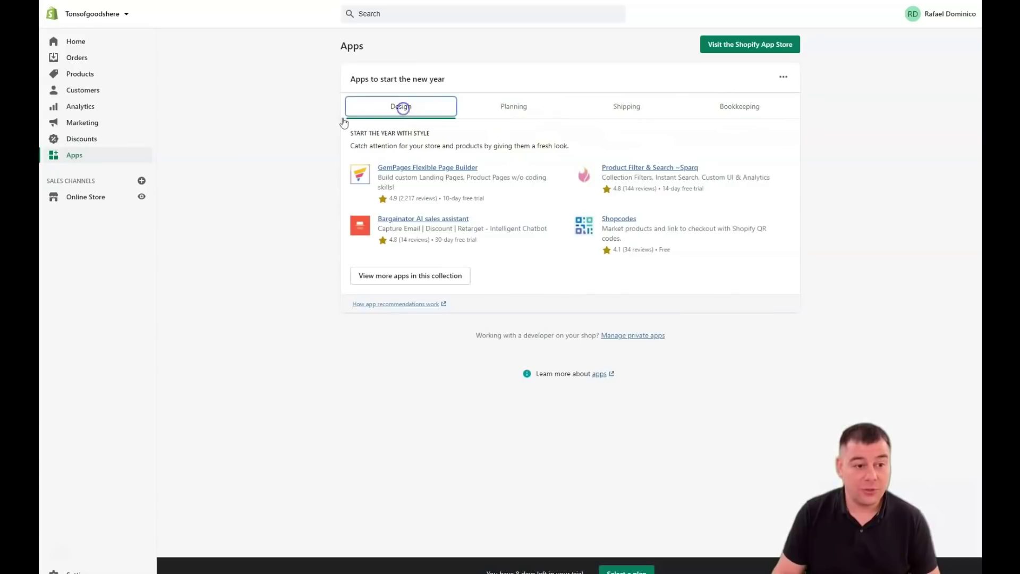
Open the Online Store section, look through the sales channels that can be added, and close the list.
left_click(73, 201)
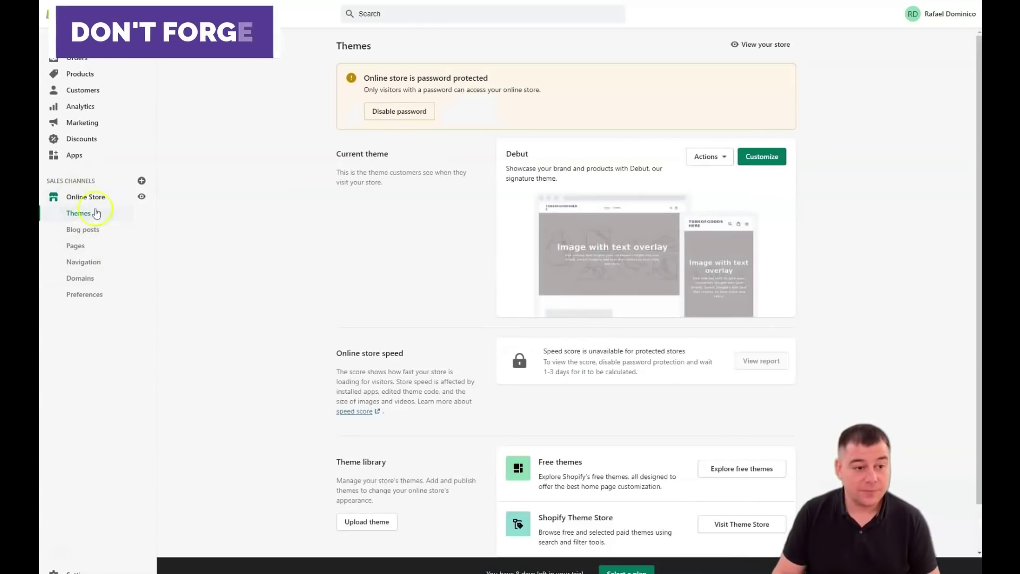
left_click(141, 180)
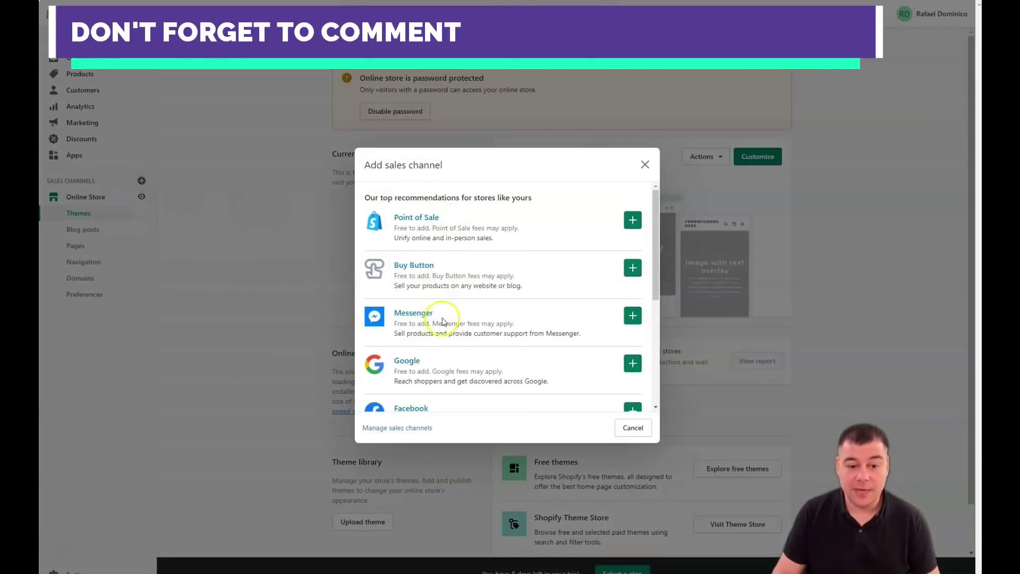
scroll(444, 321, "down", 2)
scroll(445, 317, "down", 2)
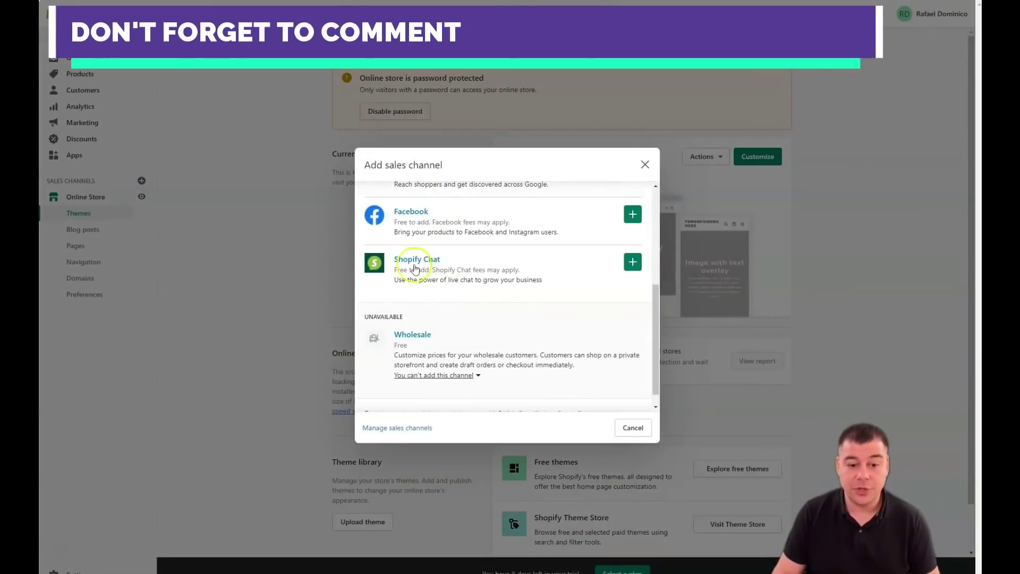
scroll(492, 272, "up", 4)
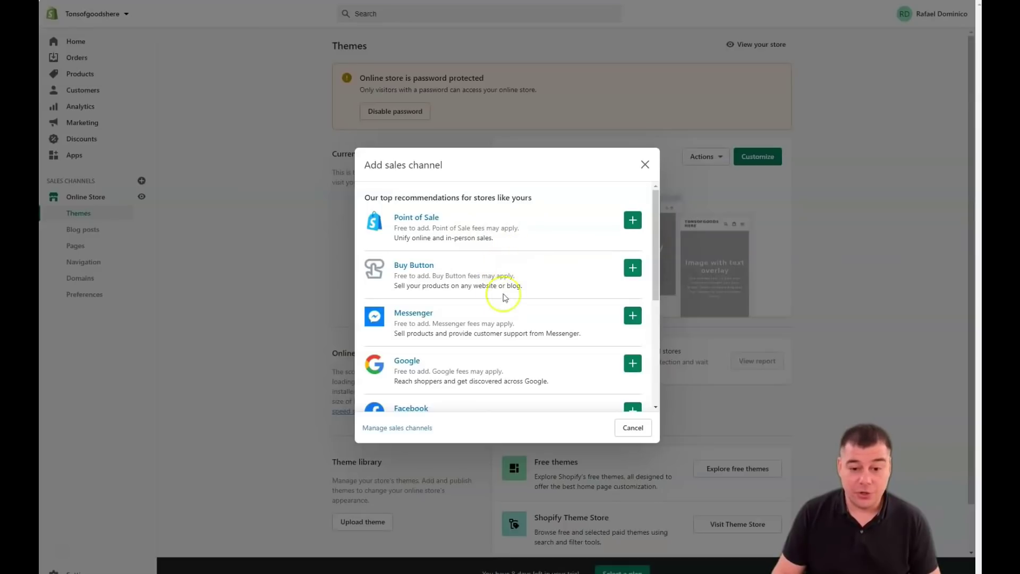
left_click(645, 165)
Examine the Themes page, including the password notice, current theme, online store speed and theme library.
left_click(502, 112)
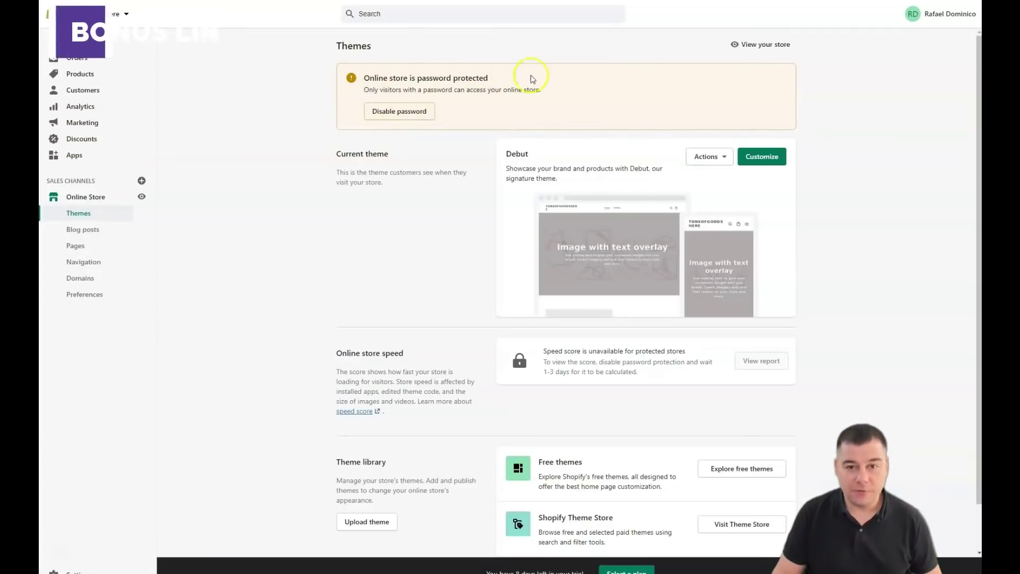
scroll(407, 229, "down", 1)
scroll(409, 230, "down", 1)
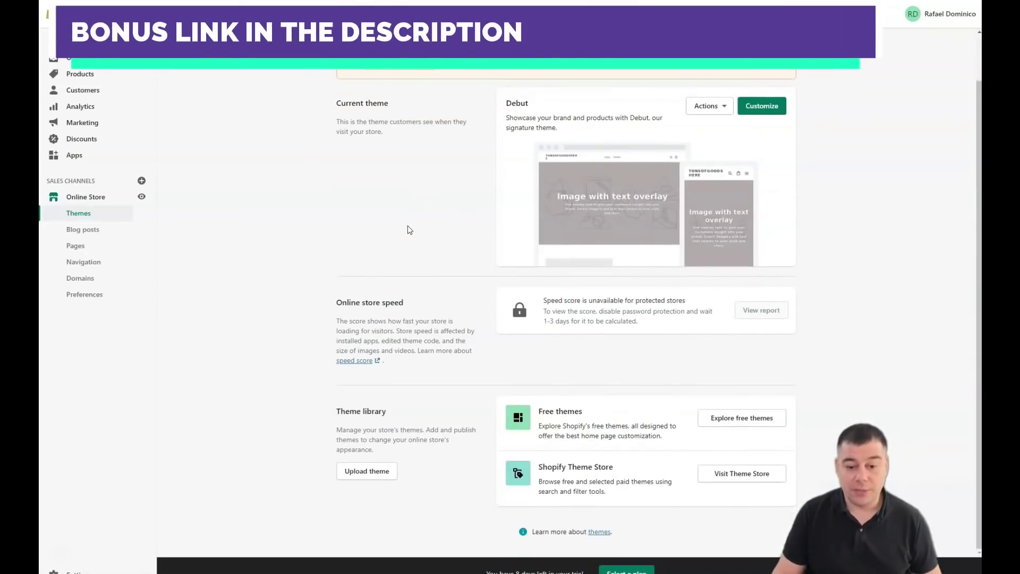
scroll(407, 229, "up", 1)
scroll(407, 226, "down", 1)
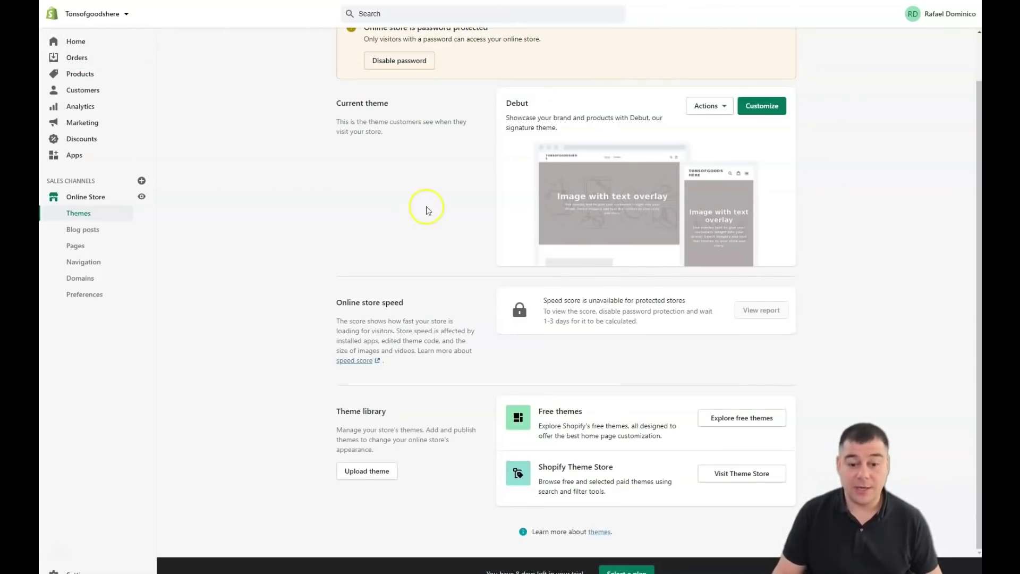
scroll(426, 210, "up", 1)
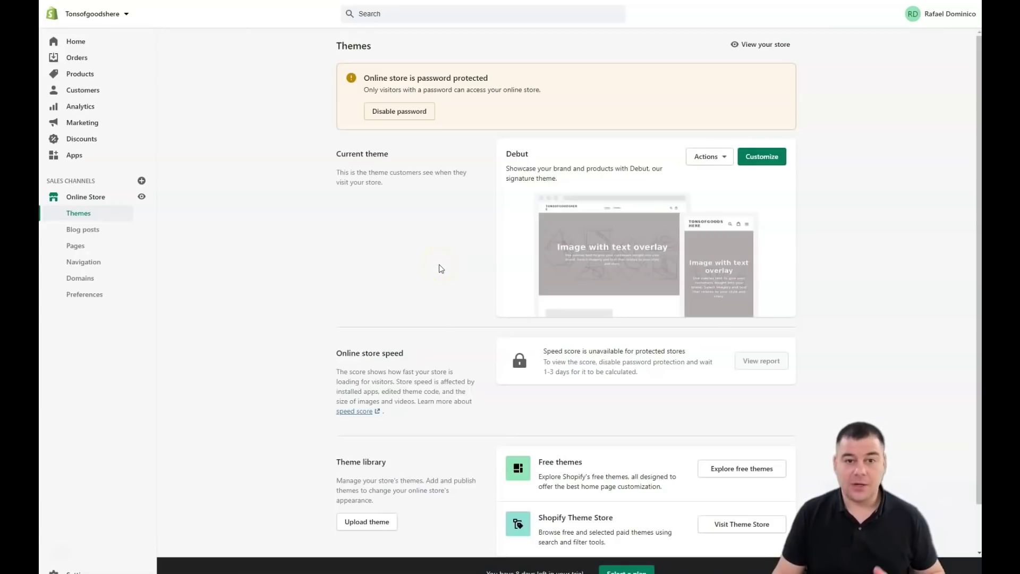
scroll(441, 269, "down", 1)
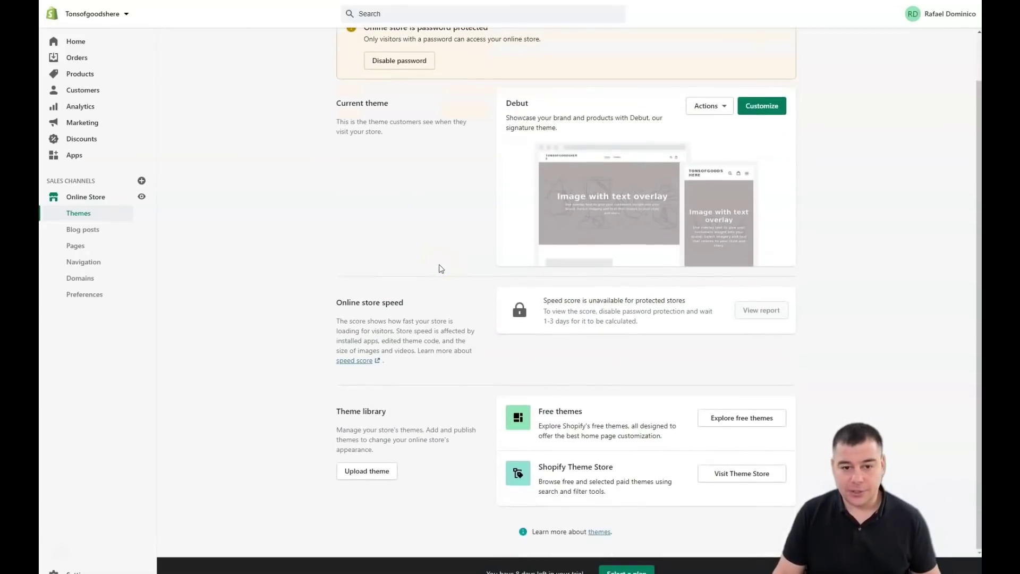
View the online store's password protection preferences and open the plan comparison needed to disable the password page.
scroll(440, 237, "up", 1)
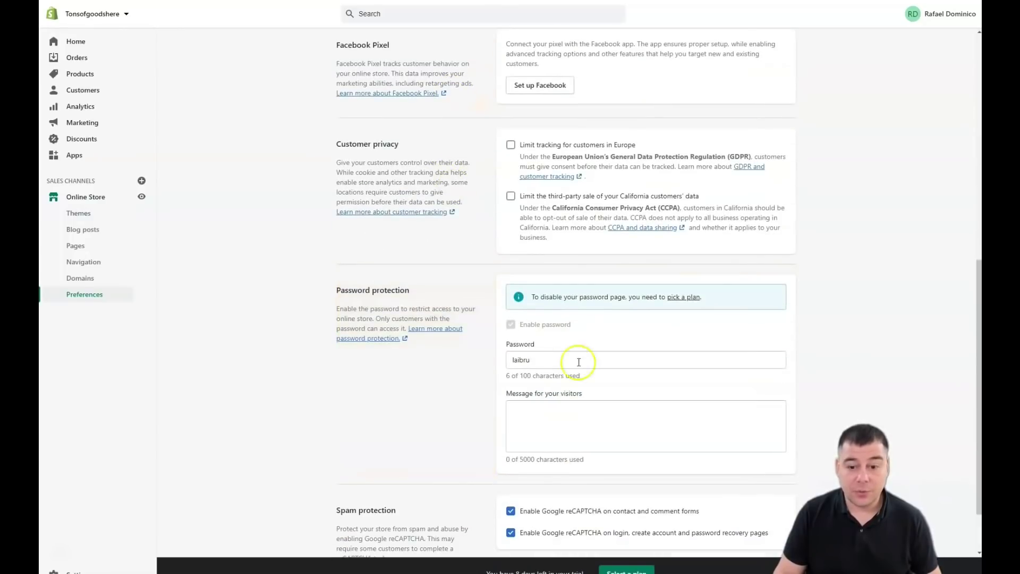
left_click(689, 299)
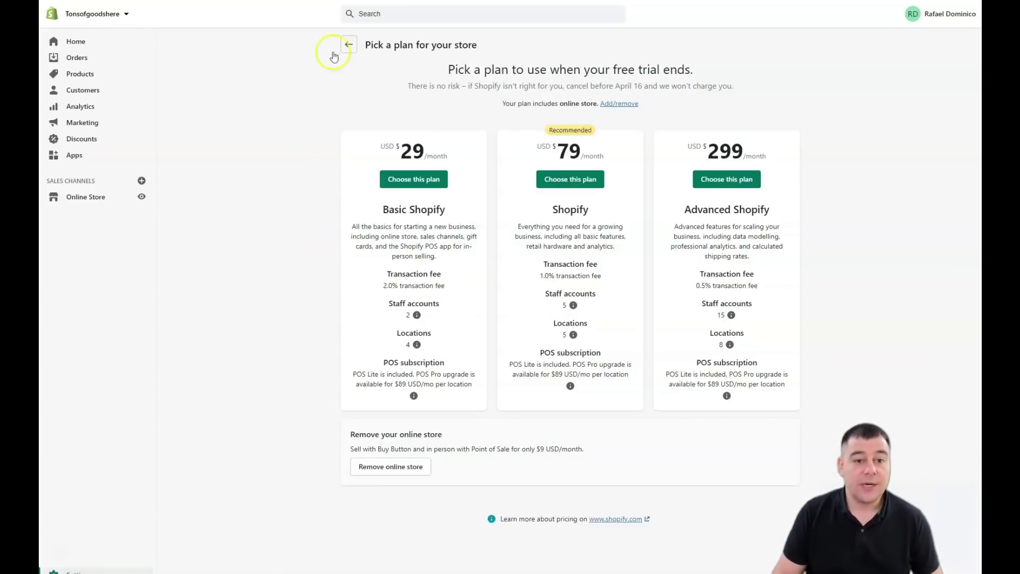
Return to the online store's themes and open the current Debut theme for customization.
left_click(72, 198)
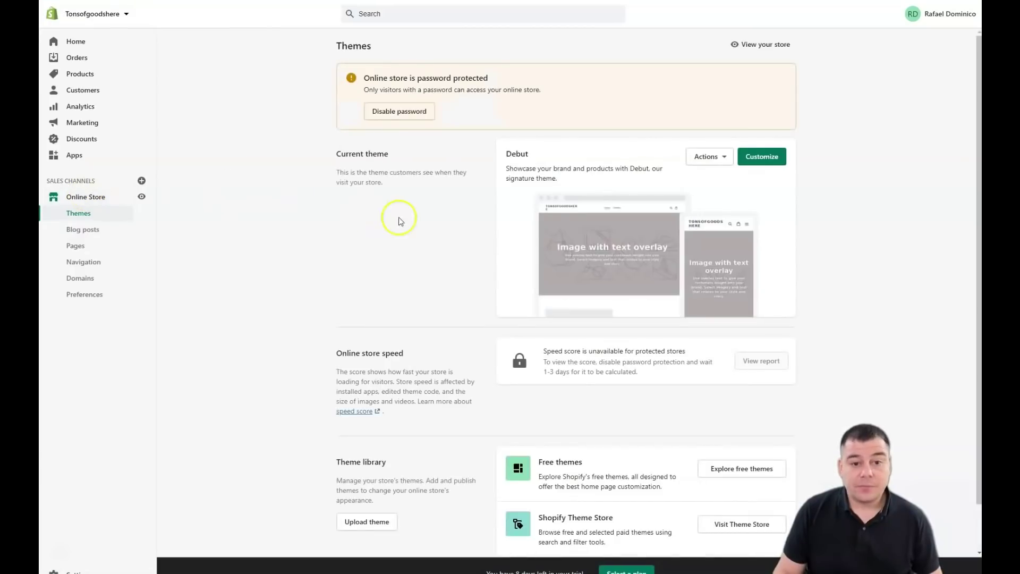
scroll(439, 191, "down", 2)
scroll(409, 126, "up", 1)
scroll(409, 126, "up", 1)
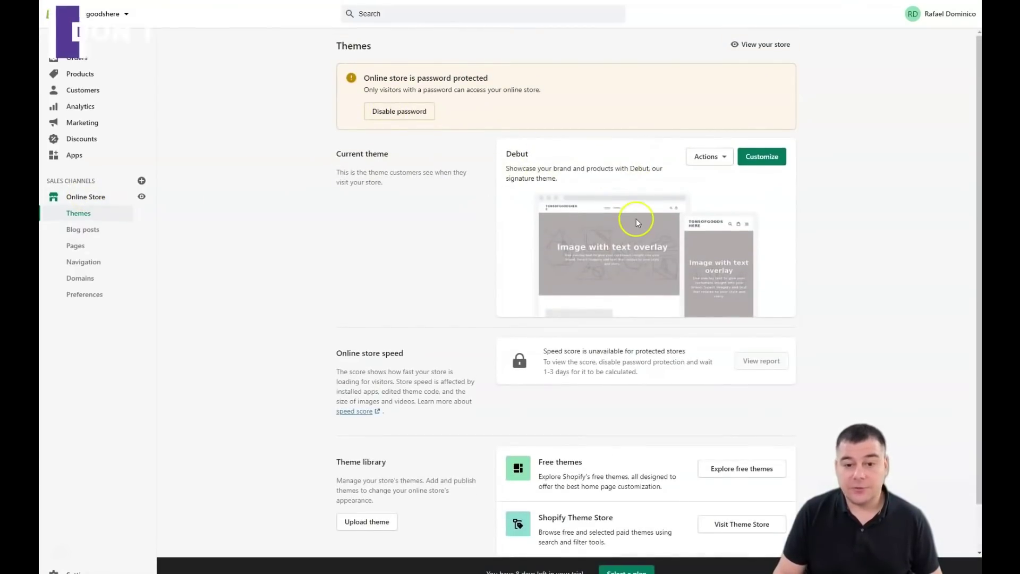
scroll(585, 246, "down", 2)
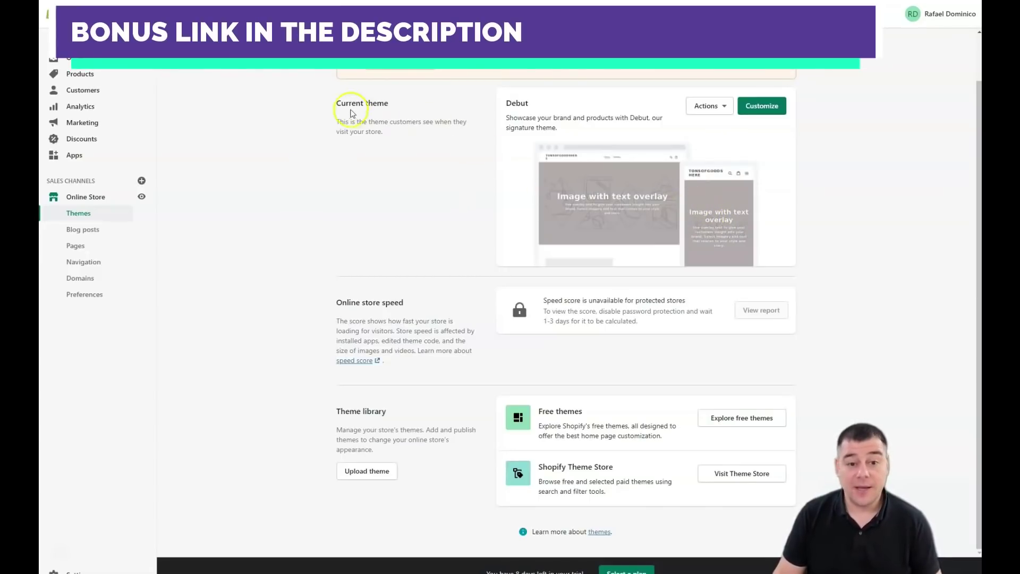
left_click(760, 107)
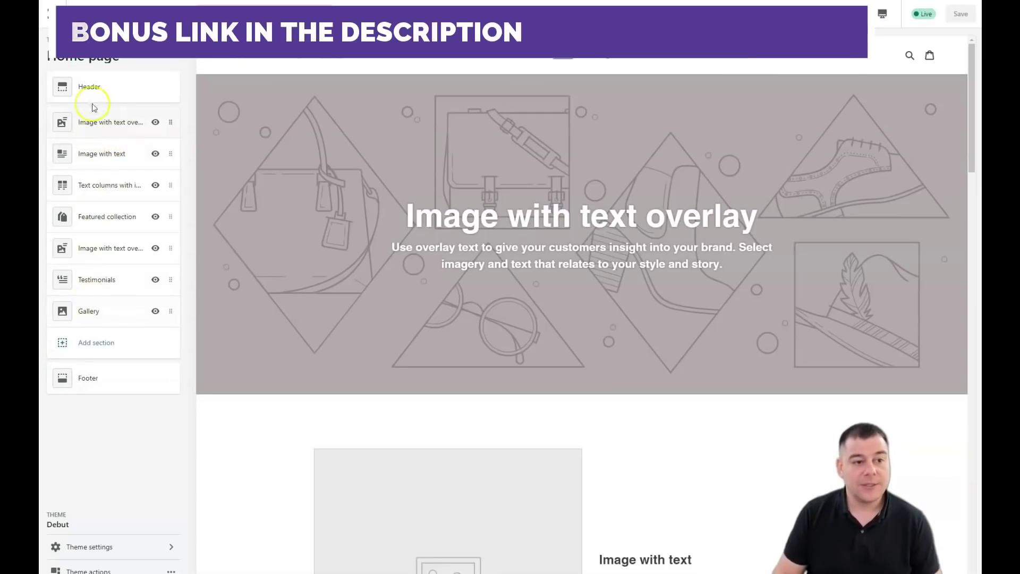
View the home page's Header settings and return to the section list.
left_click(100, 89)
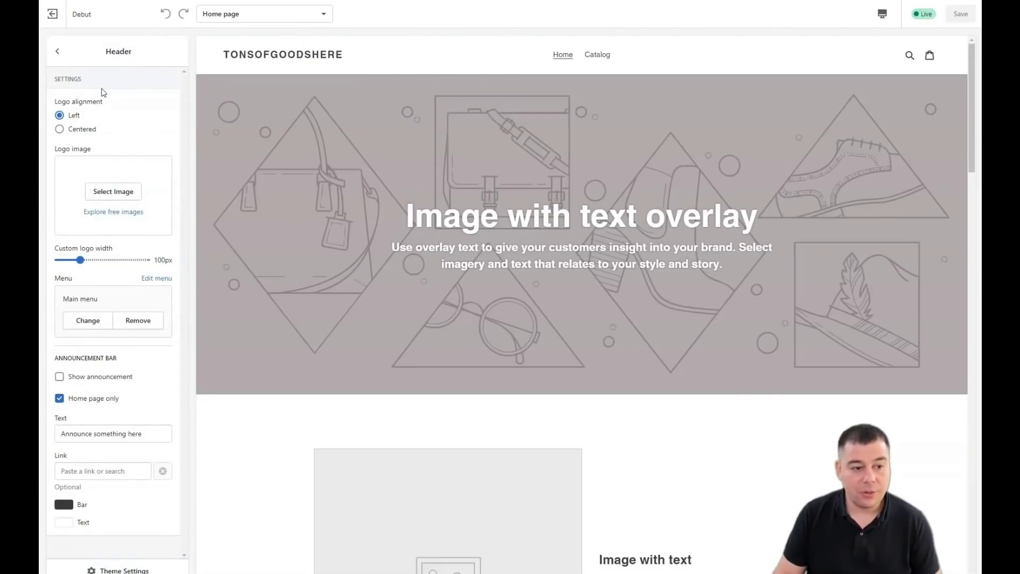
left_click(58, 52)
Set the first Image with text overlay section's picture to the vegetables photo from the free Food images.
left_click(88, 129)
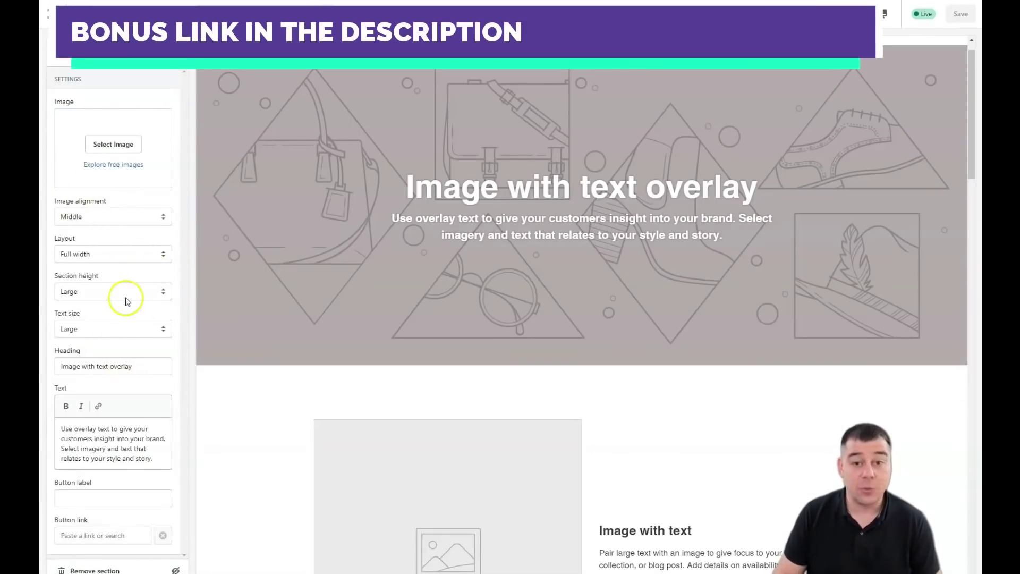
left_click(103, 165)
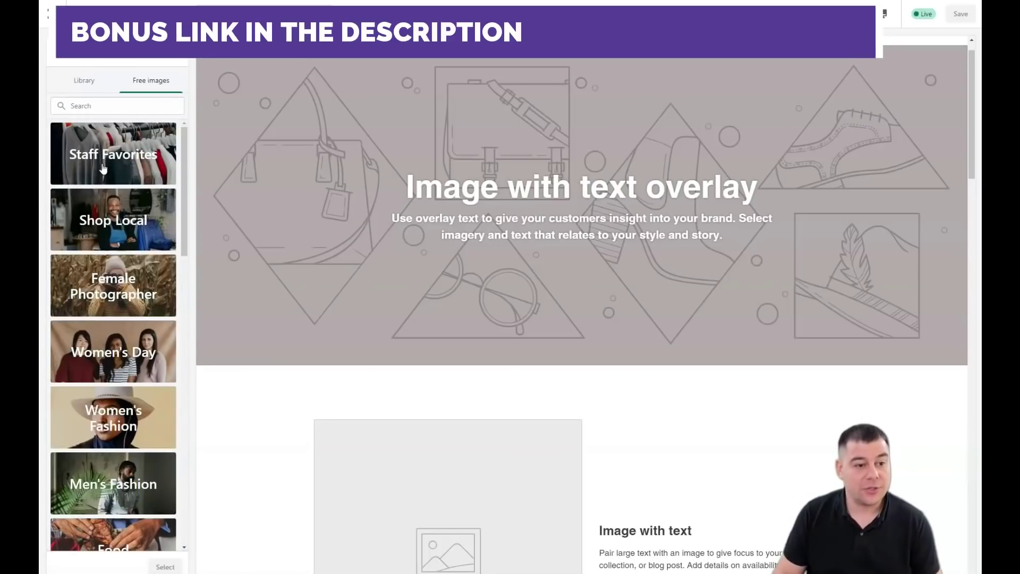
scroll(104, 191, "down", 2)
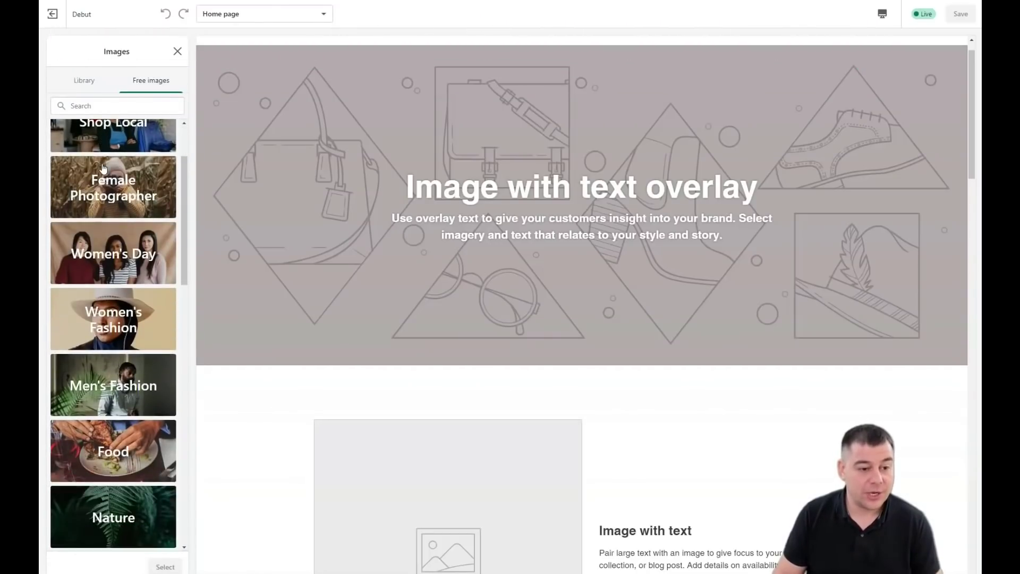
scroll(104, 209, "down", 2)
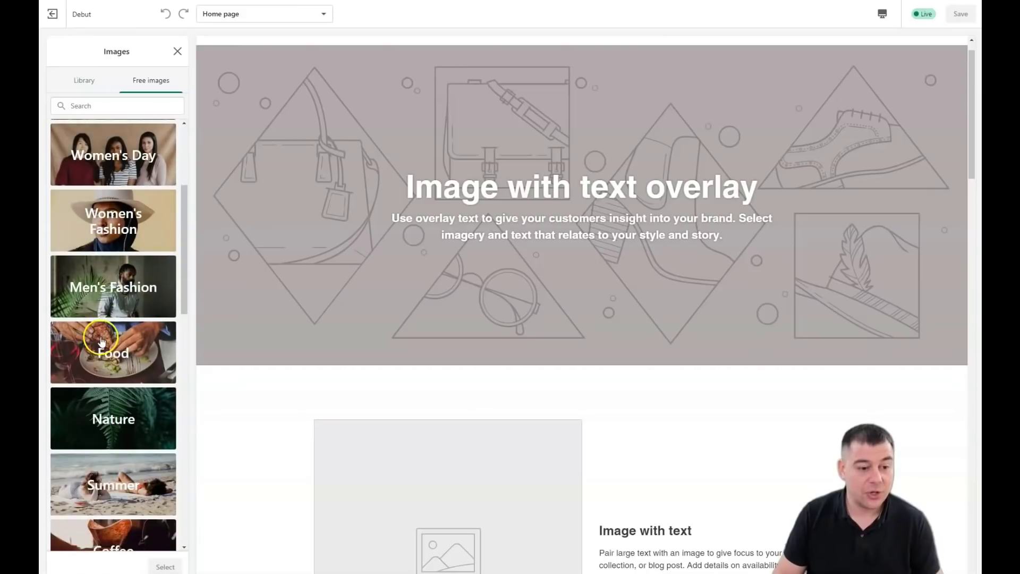
left_click(101, 338)
left_click(84, 235)
left_click(163, 567)
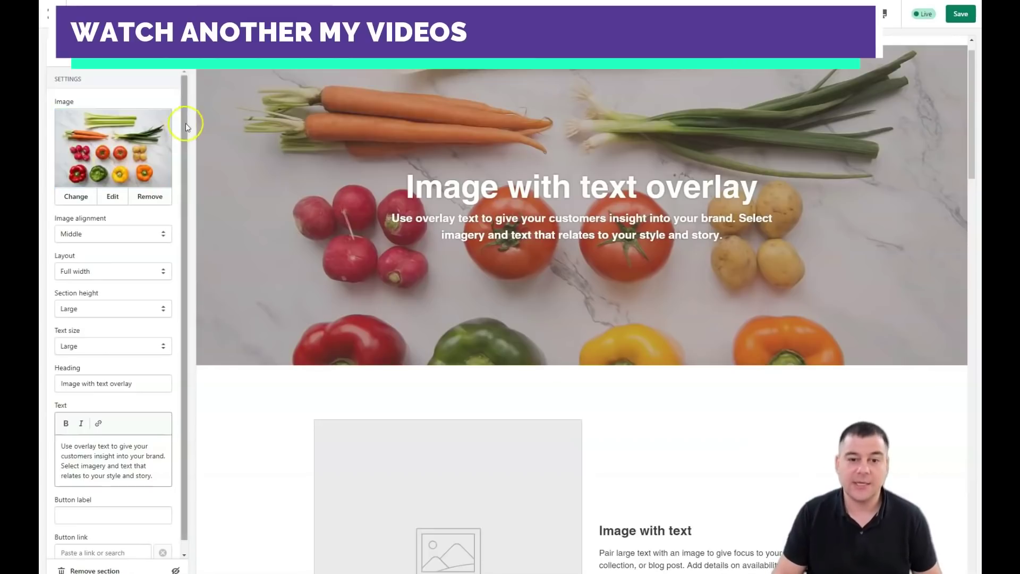
Try the Fixed width layout on the image overlay section, and set it back to Full width.
left_click(184, 155)
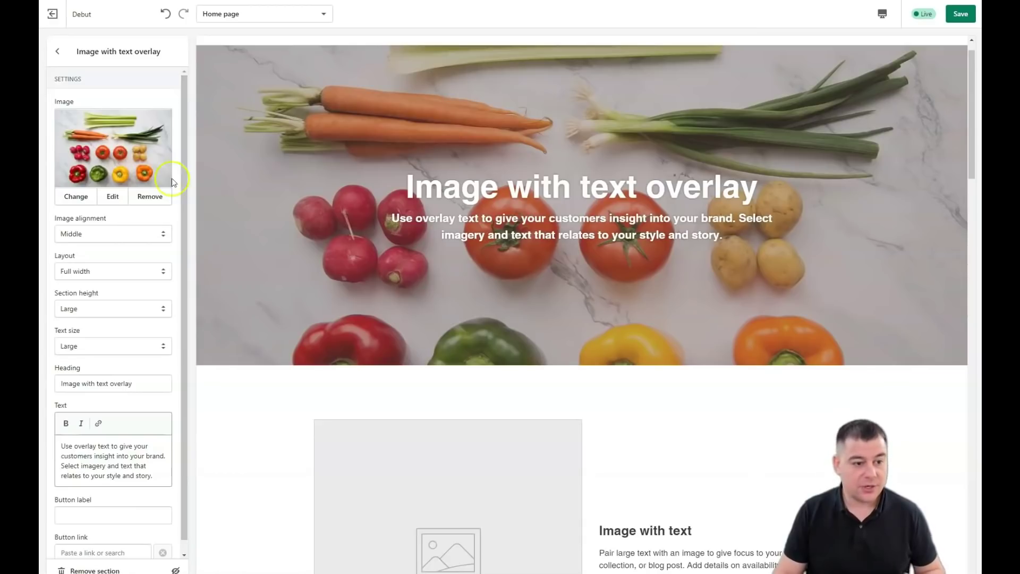
left_click(60, 52)
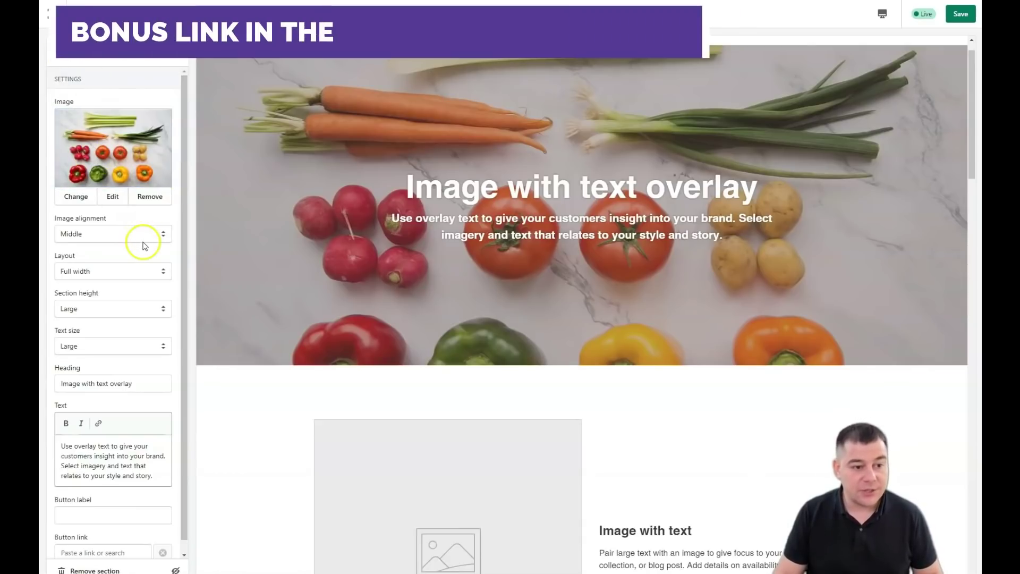
scroll(142, 242, "down", 1)
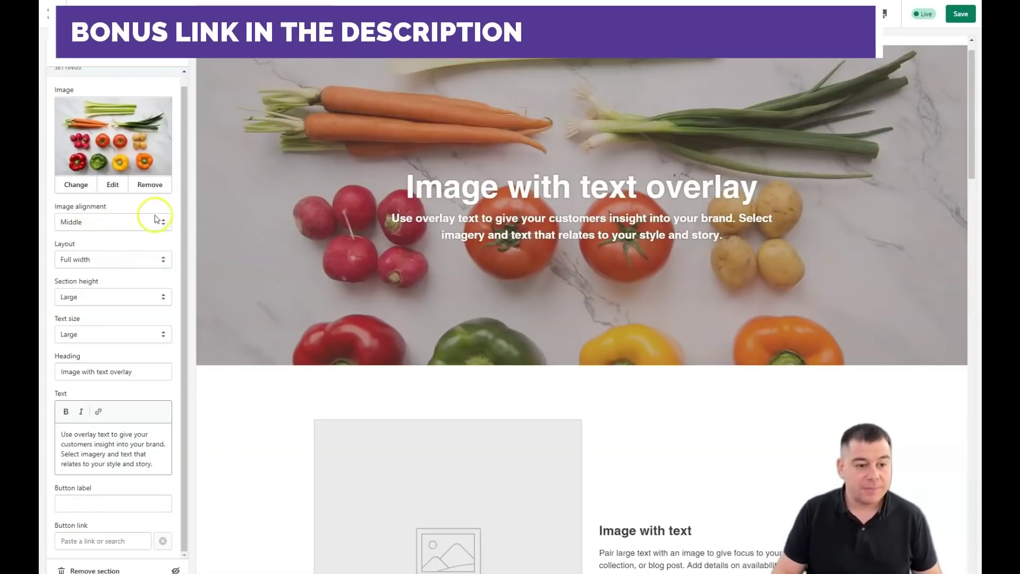
left_click(163, 260)
left_click(141, 282)
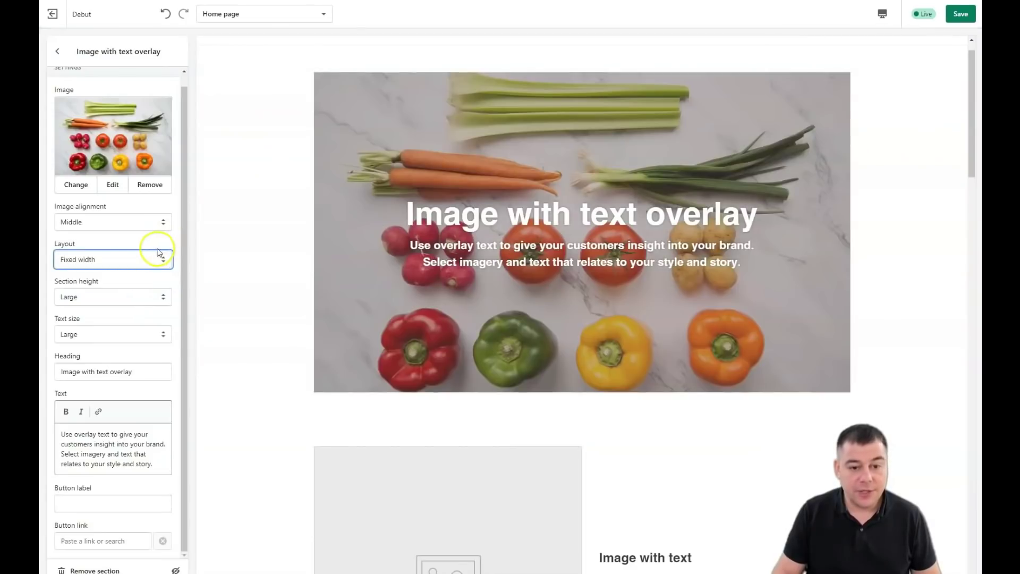
left_click(163, 261)
left_click(154, 272)
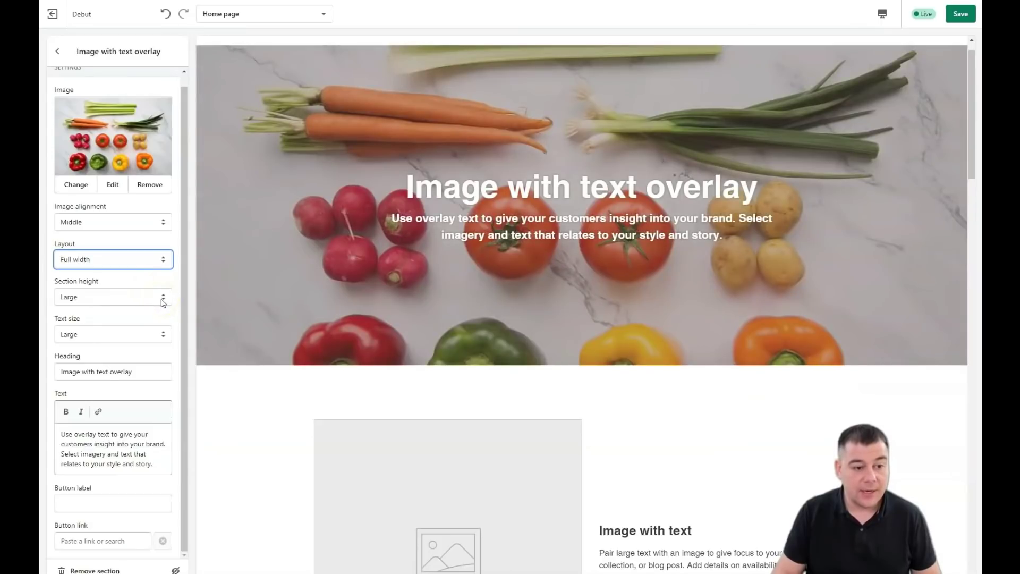
Try the Small section height on the image overlay section, restore Large, and check the text size options.
left_click(163, 302)
left_click(96, 329)
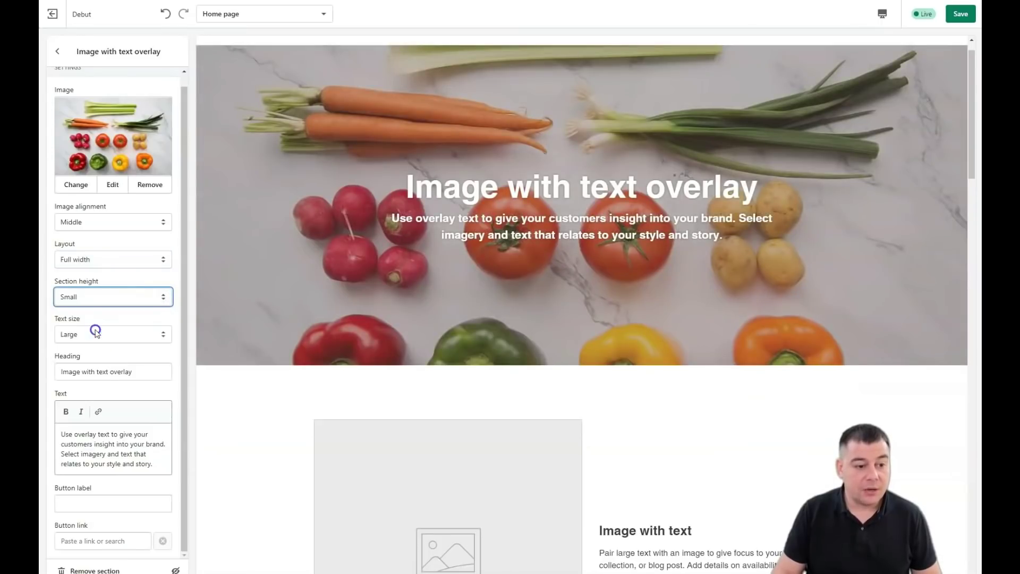
left_click(163, 302)
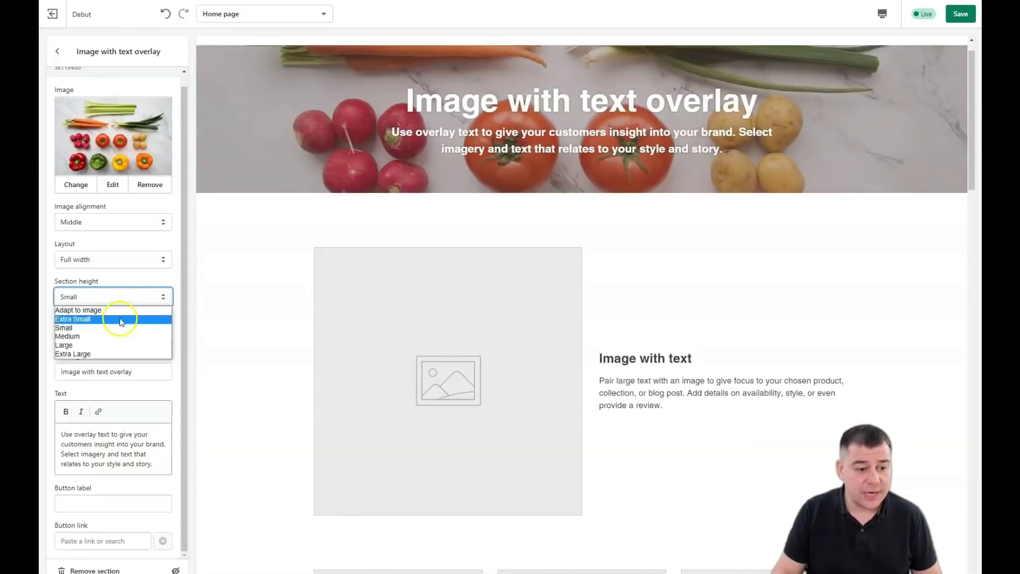
left_click(110, 345)
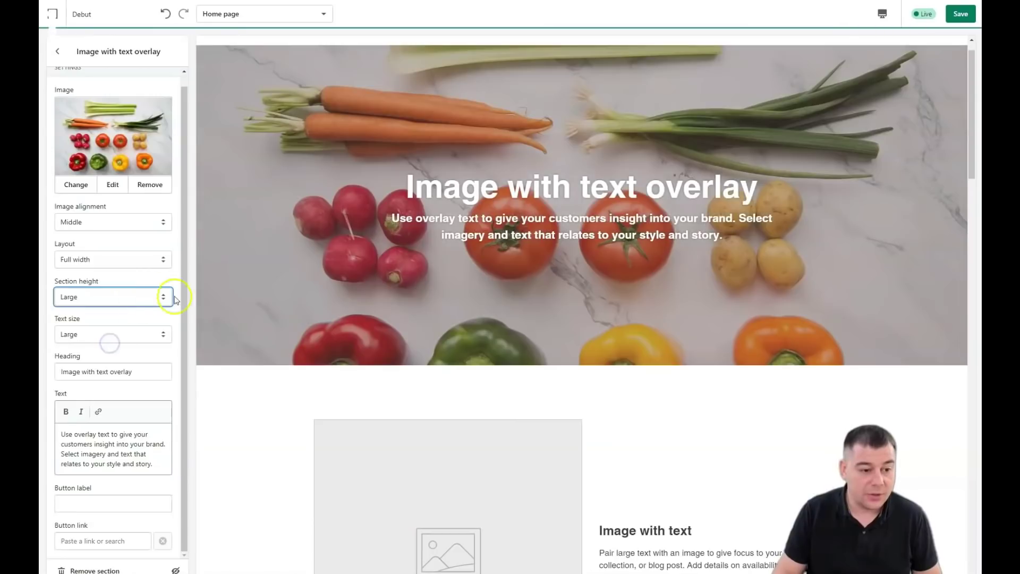
left_click(163, 335)
left_click(163, 336)
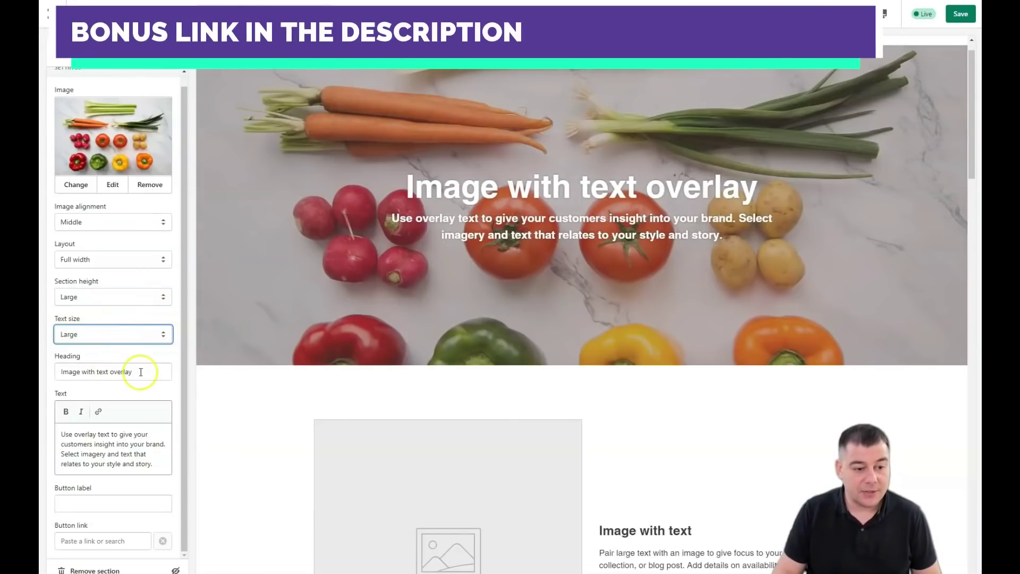
Change the overlay section's heading to "Vegetables for you", make its text bold and italic, and return to the section list.
left_click_drag(140, 371, 61, 368)
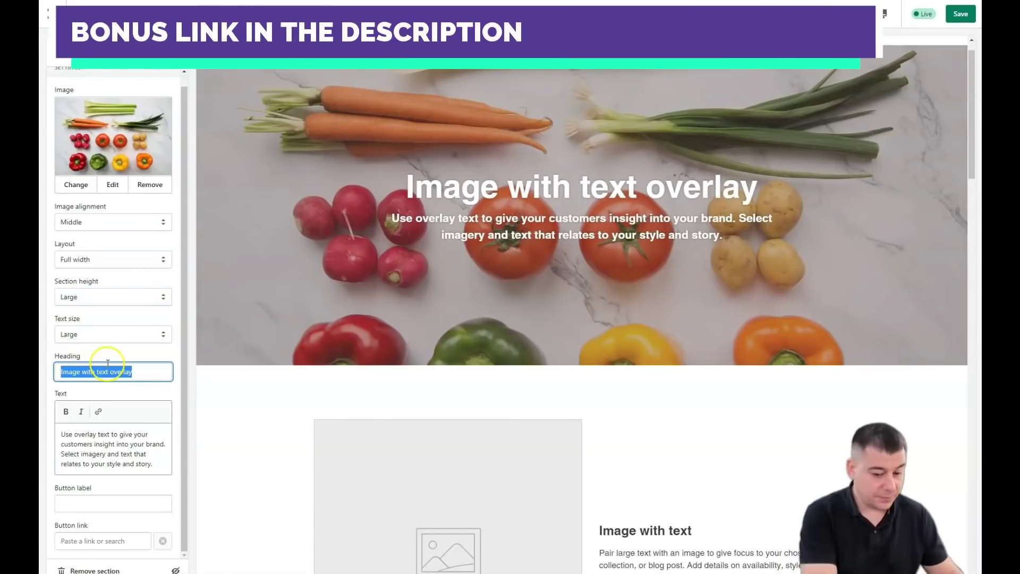
type("Vegetables for you")
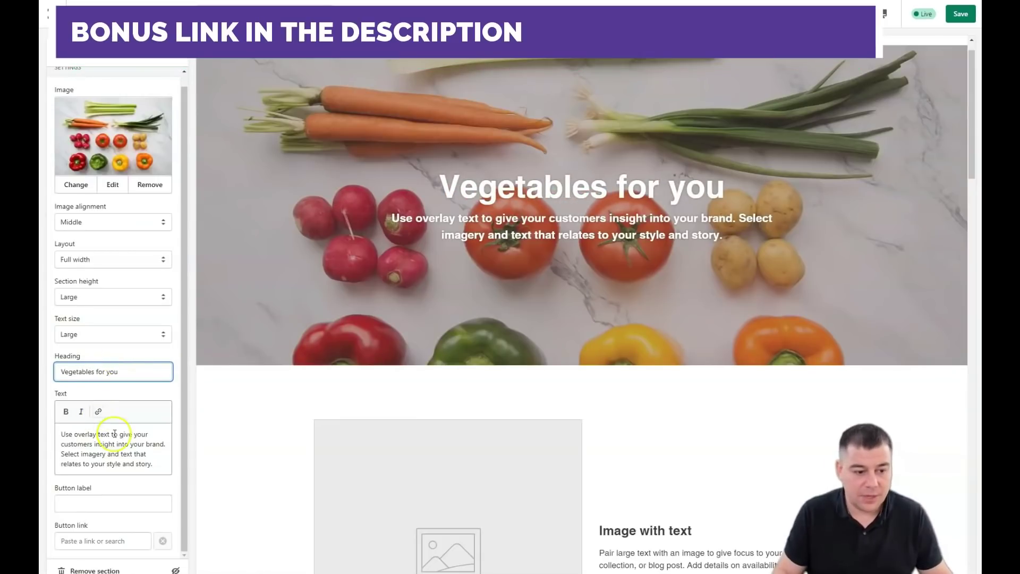
double_click(104, 434)
left_click_drag(155, 465, 63, 438)
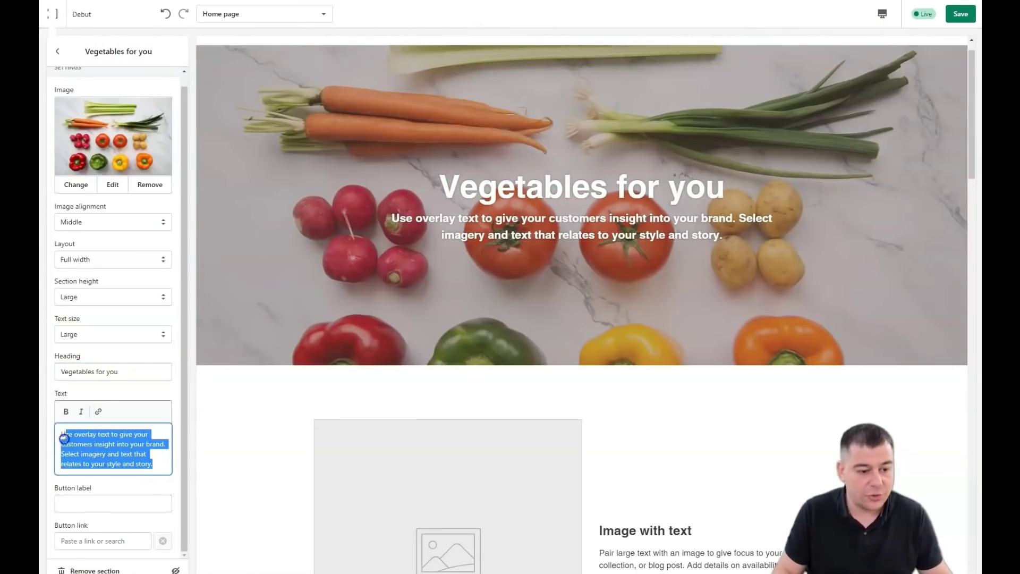
left_click(66, 412)
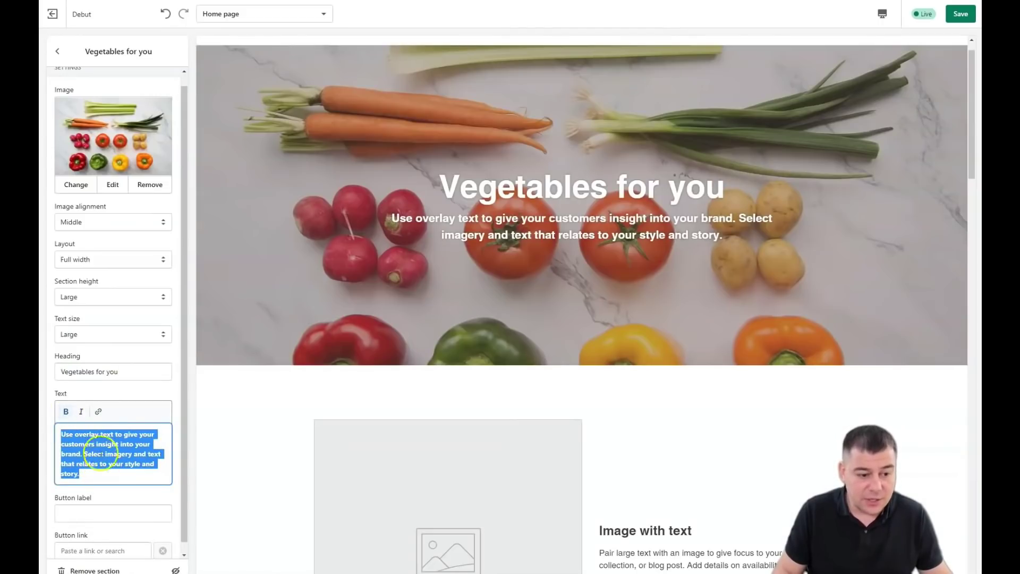
left_click(81, 412)
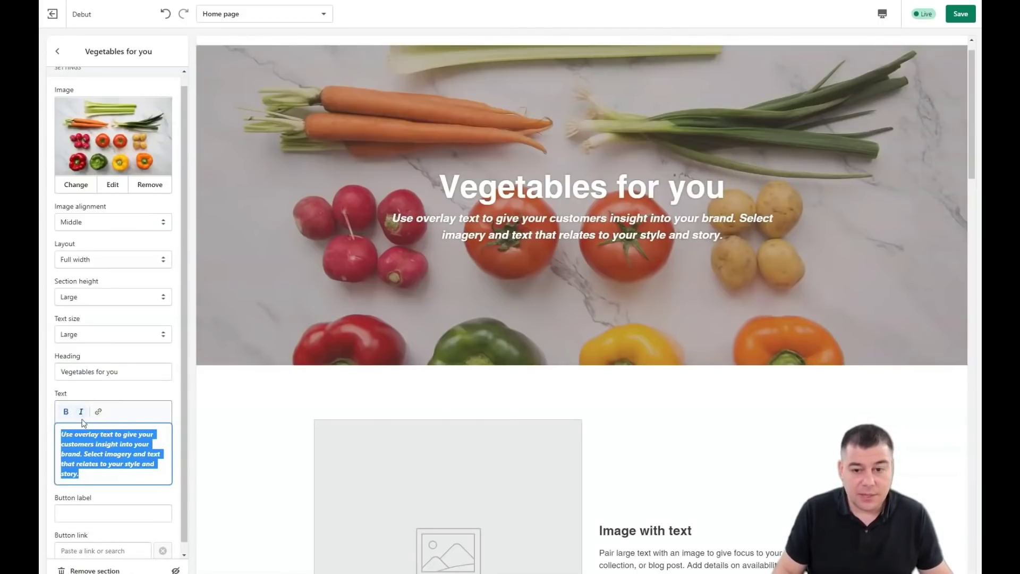
scroll(133, 449, "down", 1)
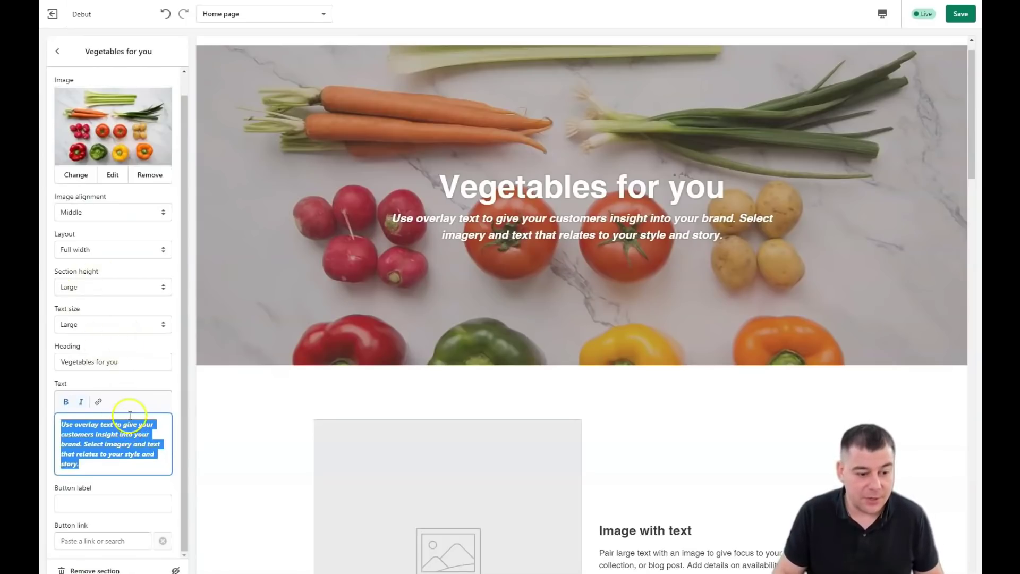
scroll(127, 419, "up", 2)
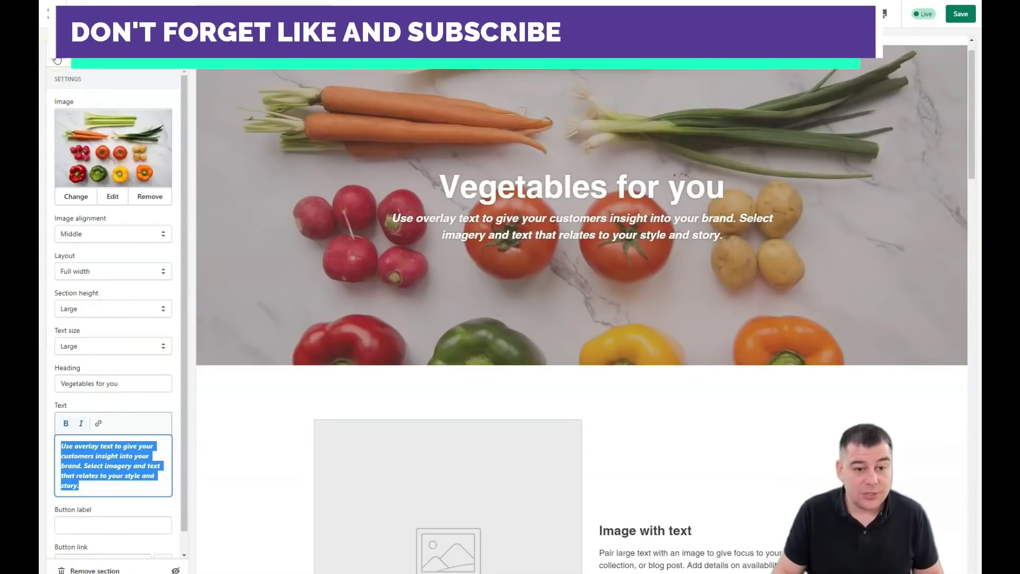
scroll(96, 338, "down", 1)
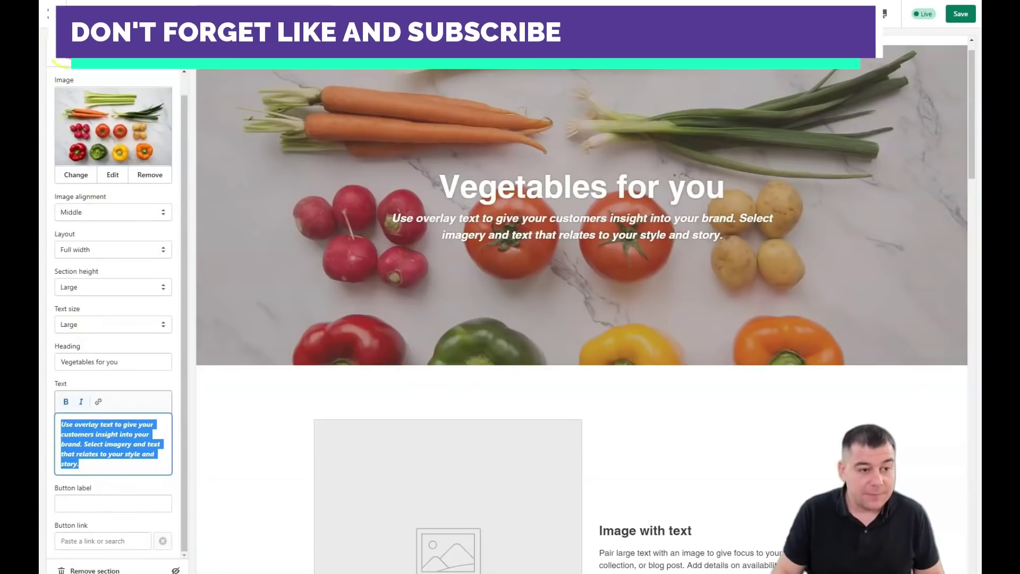
left_click(60, 60)
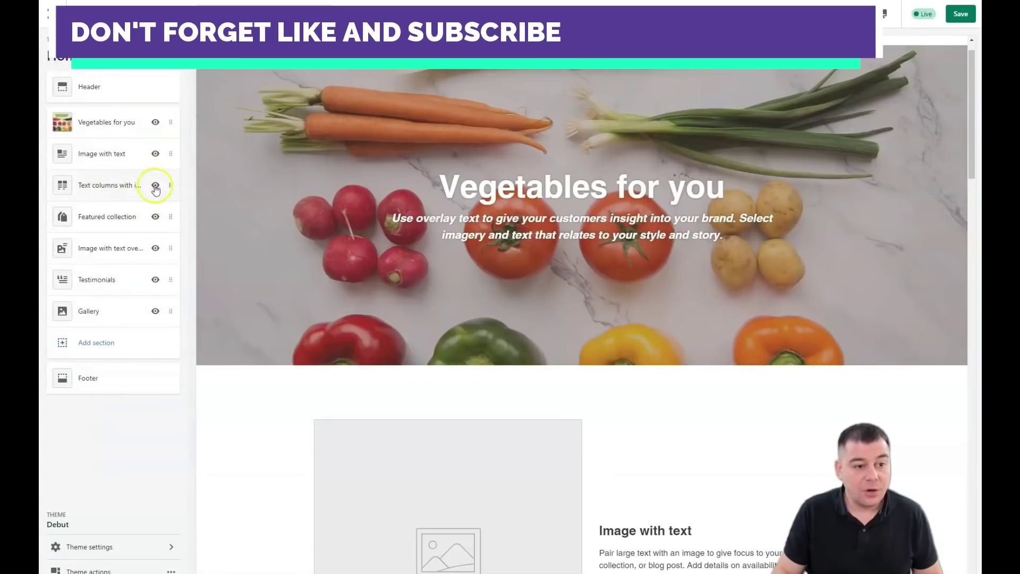
Move the text columns section above the Image with text section on the home page.
left_click_drag(170, 186, 170, 158)
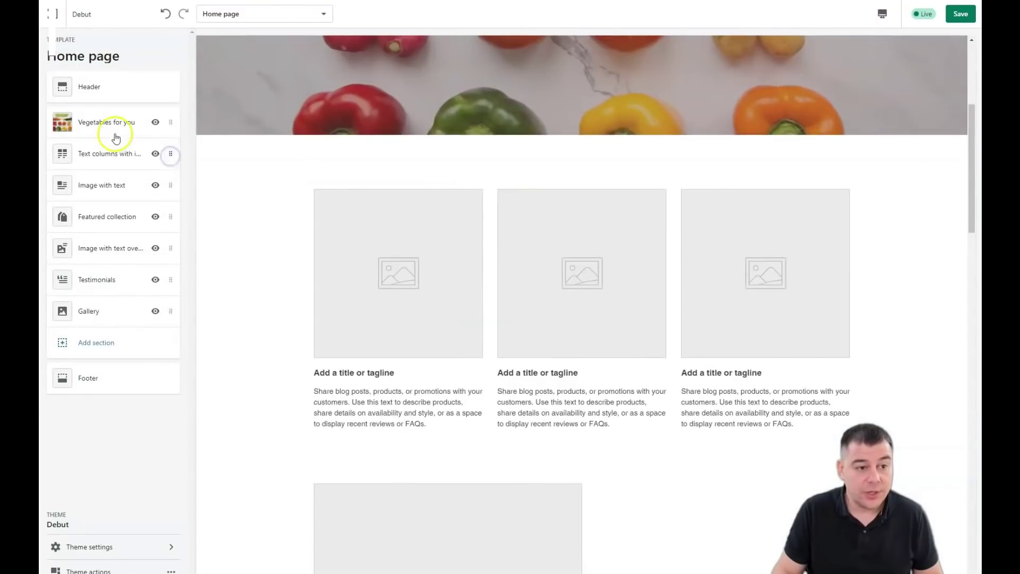
Check the Testimonials section's content and remove the section from the home page.
left_click(106, 284)
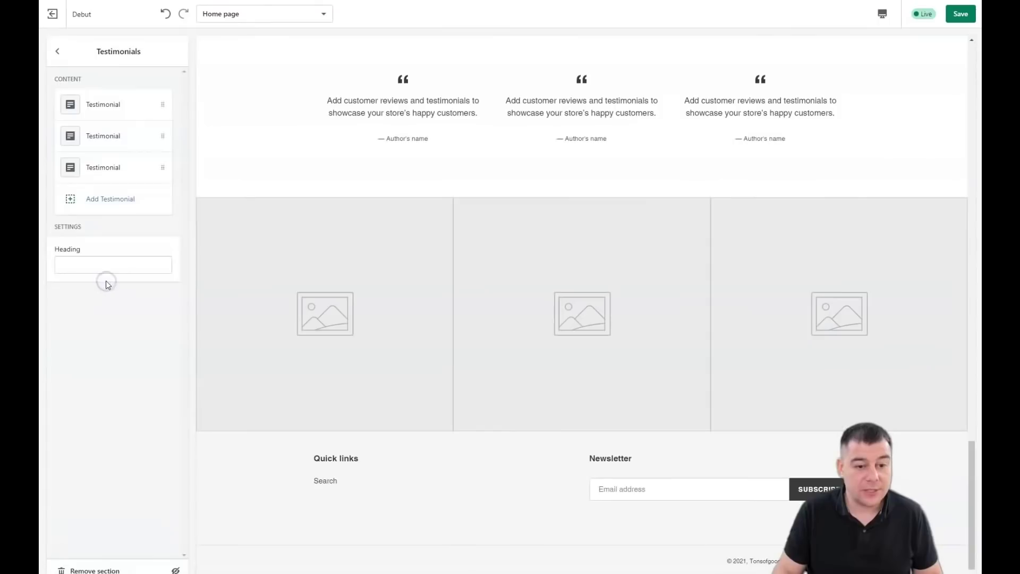
left_click(58, 51)
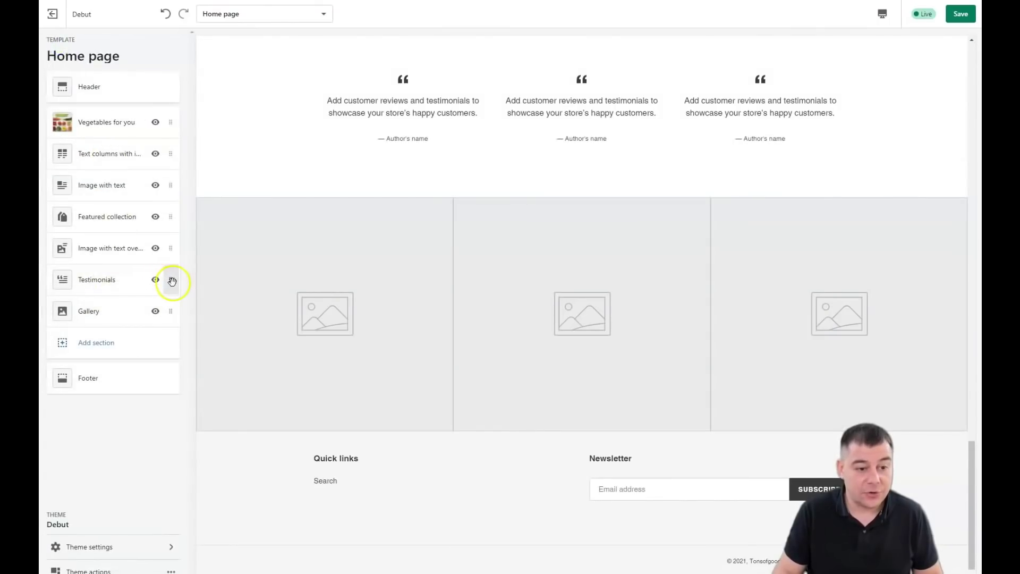
left_click(92, 282)
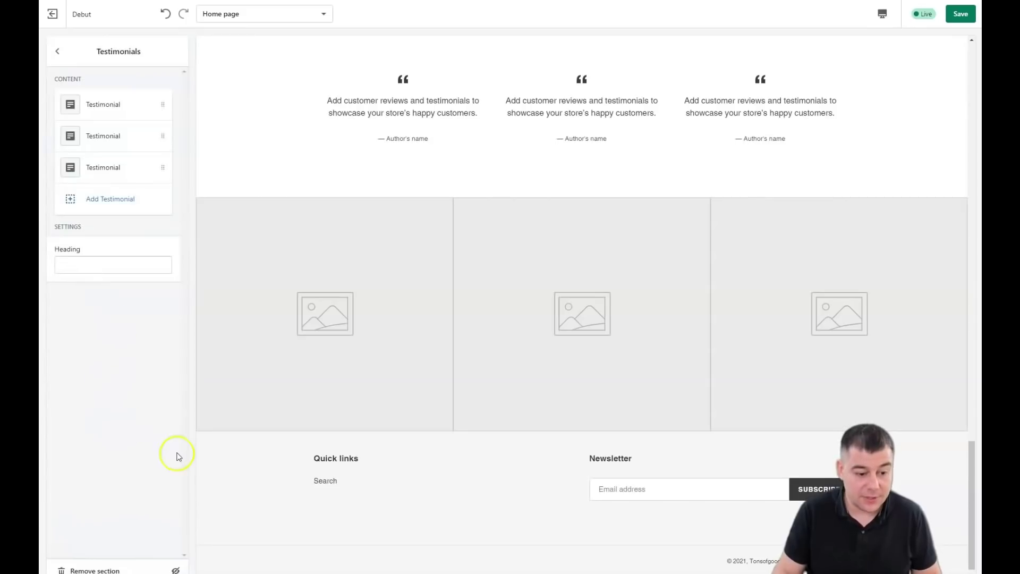
left_click(95, 570)
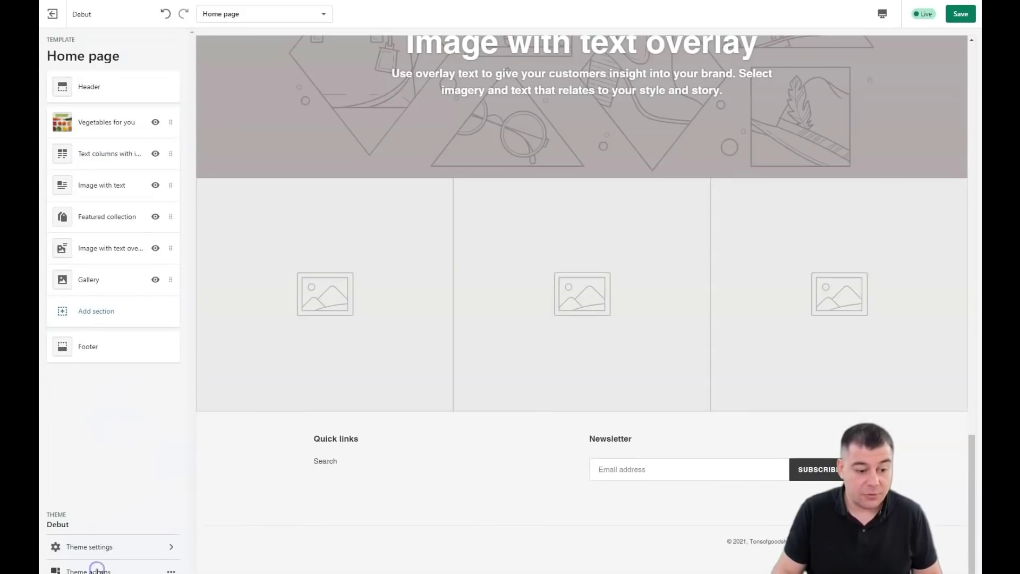
Move the Gallery section directly below the "Vegetables for you" section.
scroll(569, 345, "up", 5)
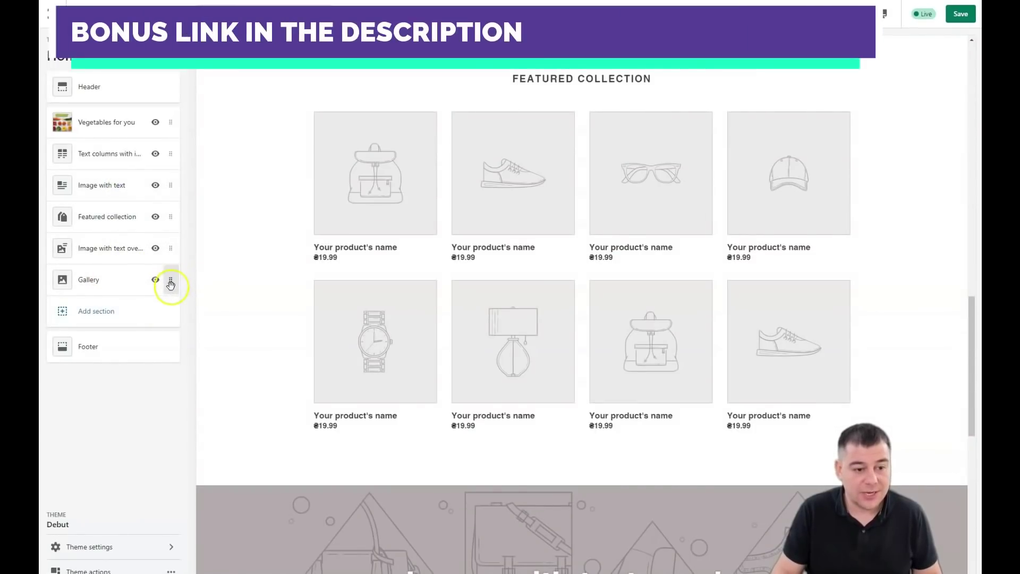
left_click_drag(174, 269, 167, 155)
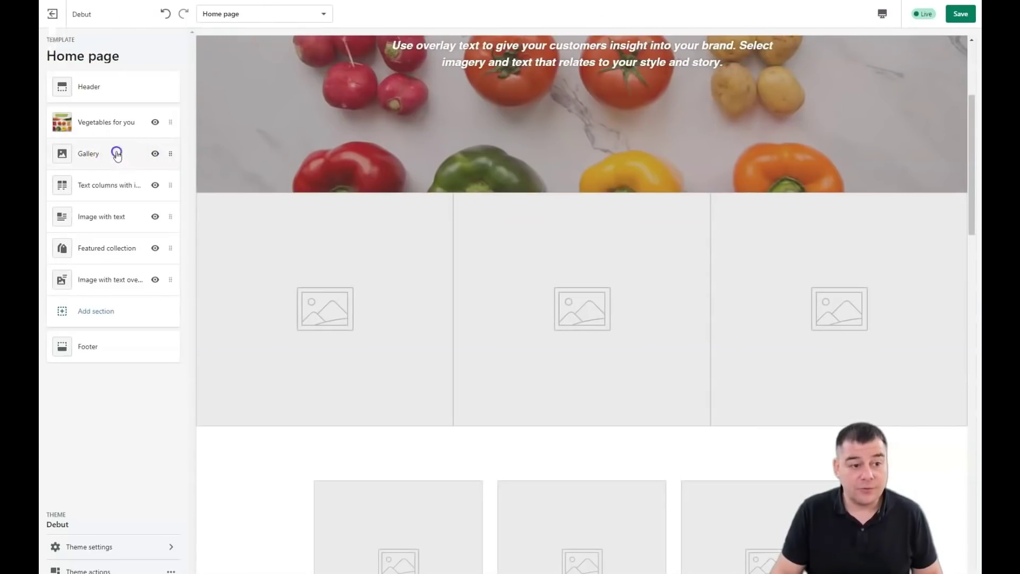
Fill the Gallery section's first image with the free Food photo of tomatoes and scissors on a pink plate.
left_click(122, 155)
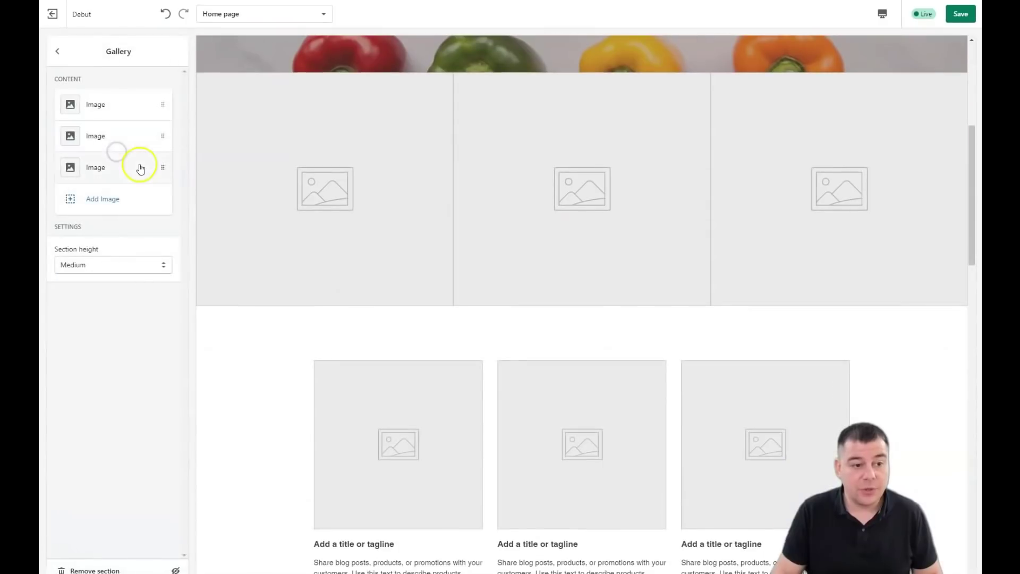
left_click(99, 105)
left_click(109, 166)
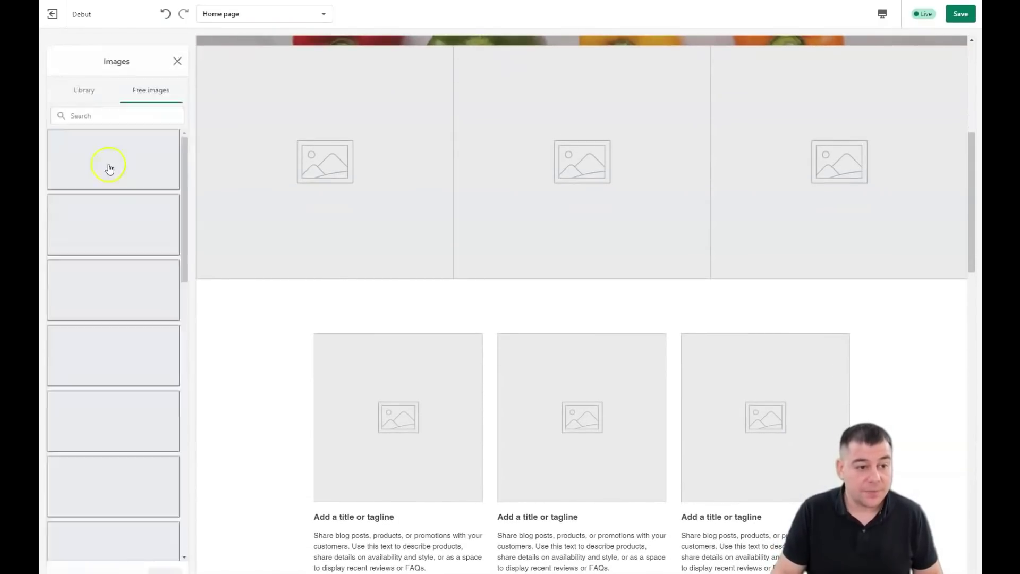
scroll(134, 260, "down", 8)
scroll(133, 266, "up", 3)
left_click(124, 289)
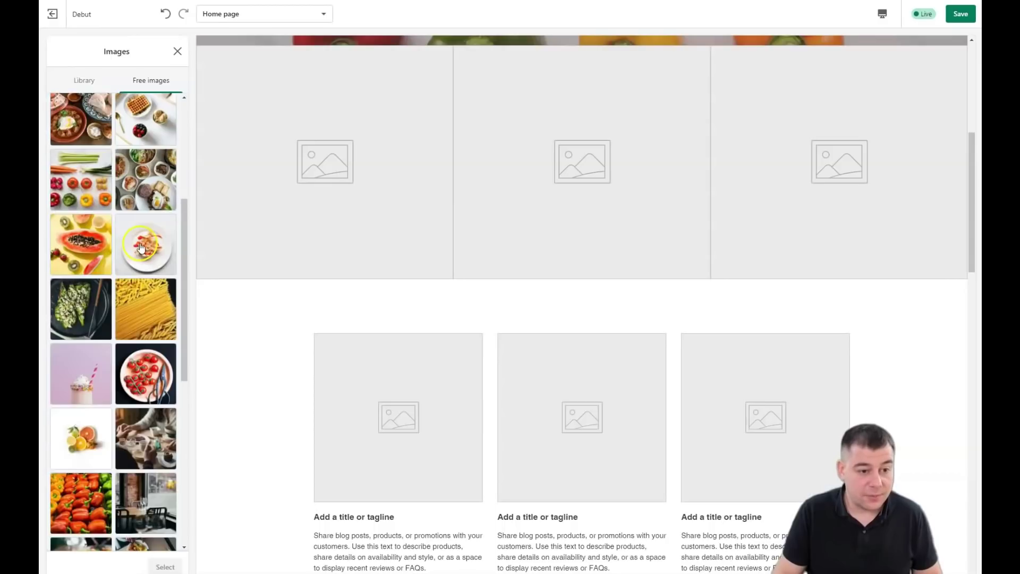
scroll(104, 301, "down", 2)
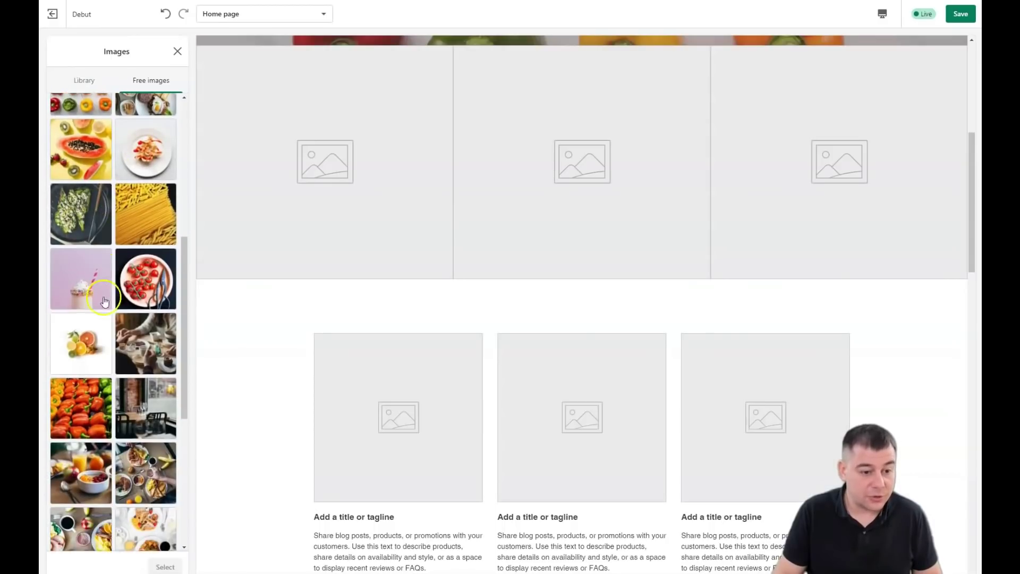
left_click(146, 276)
left_click(165, 567)
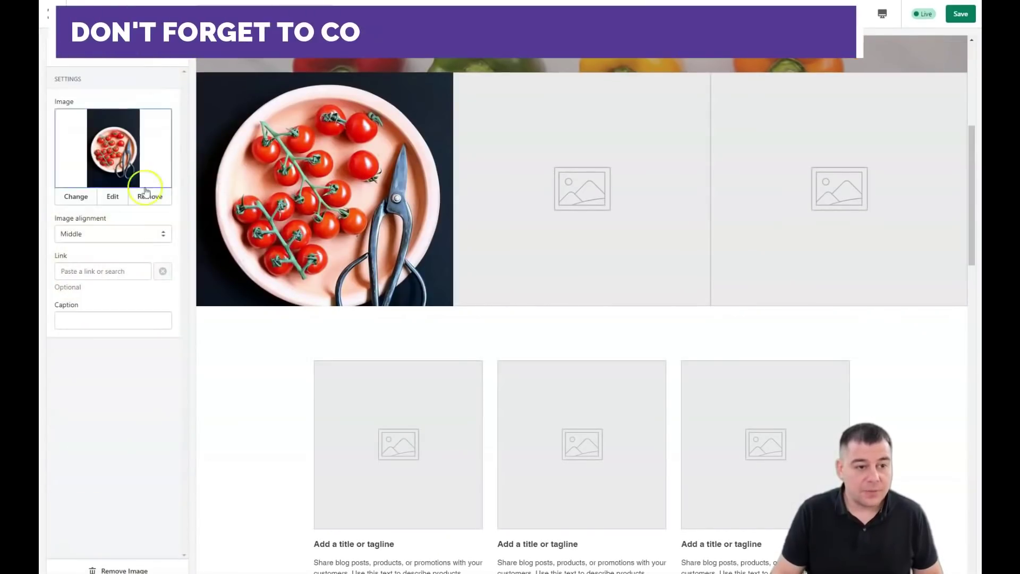
Fill the Gallery's second image with the free Food photo of red, yellow and green peppers, and return to the Gallery's content.
left_click(56, 57)
left_click(97, 137)
left_click(123, 166)
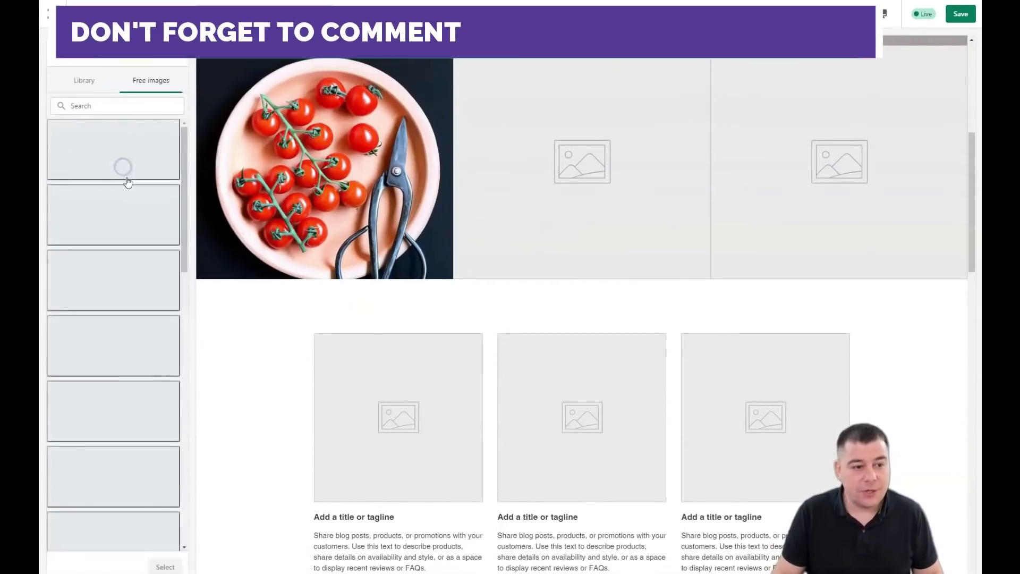
scroll(119, 287, "down", 3)
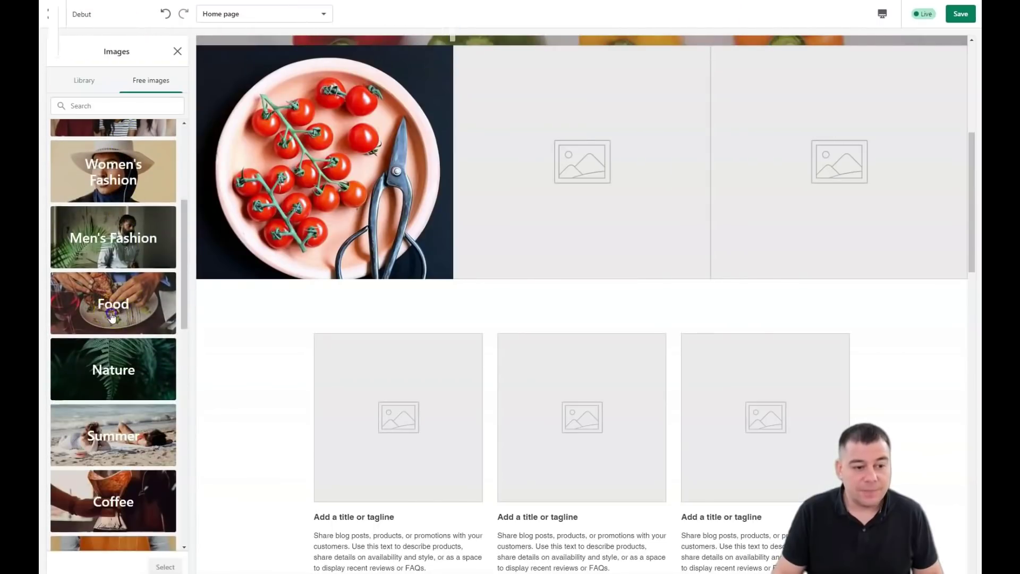
left_click(123, 295)
scroll(119, 280, "down", 3)
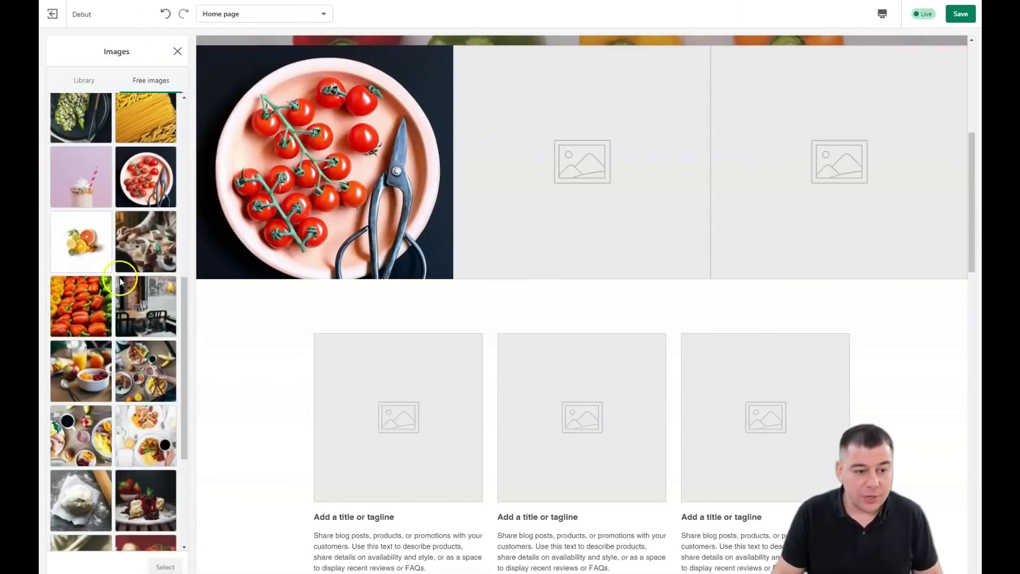
left_click(82, 319)
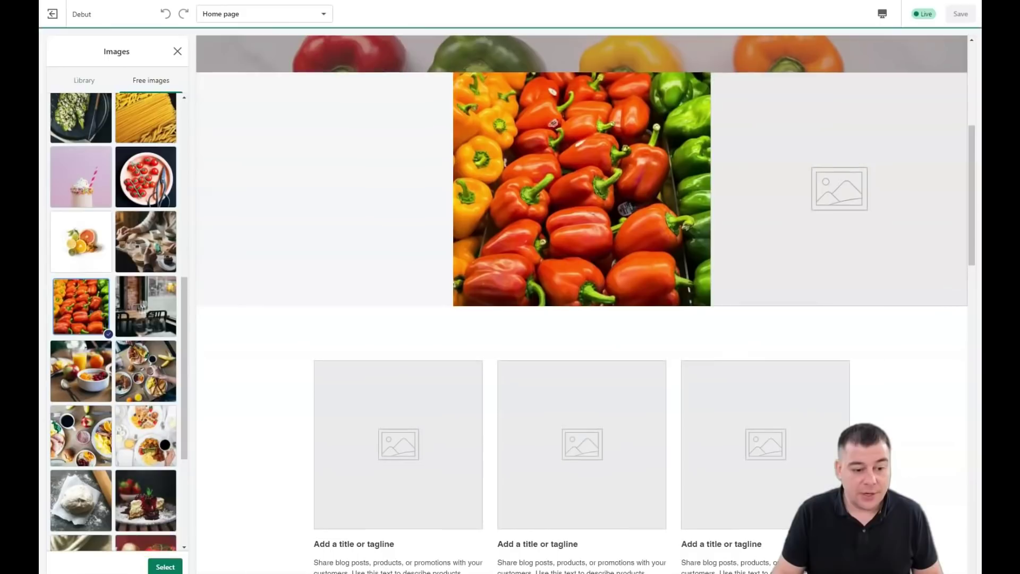
left_click(159, 567)
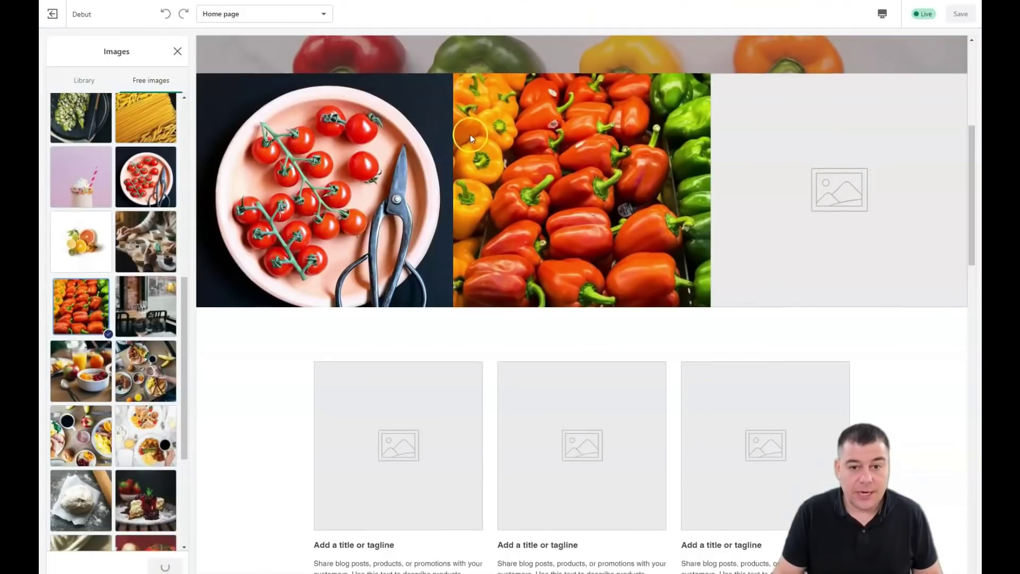
scroll(467, 133, "up", 5)
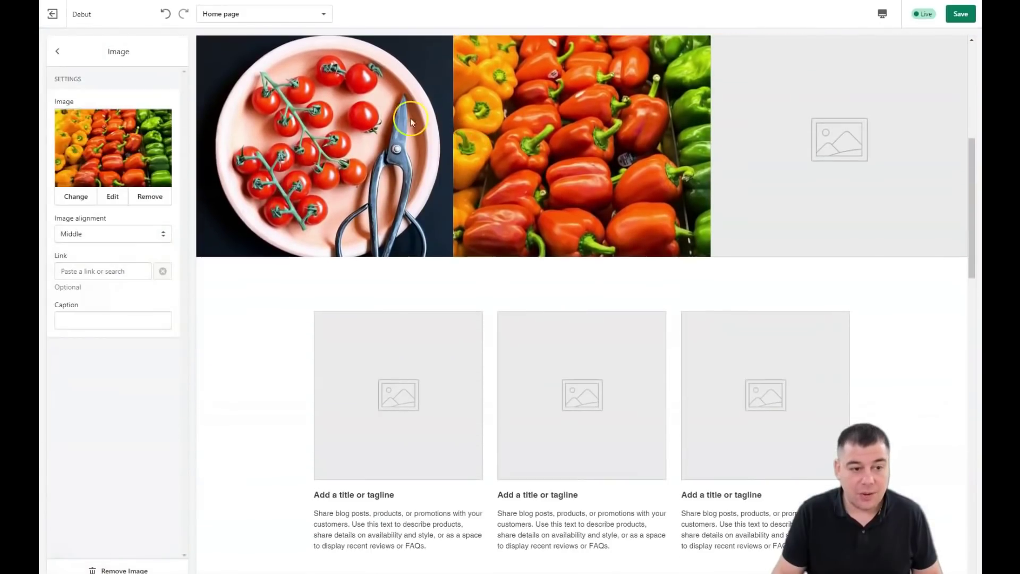
scroll(429, 130, "up", 10)
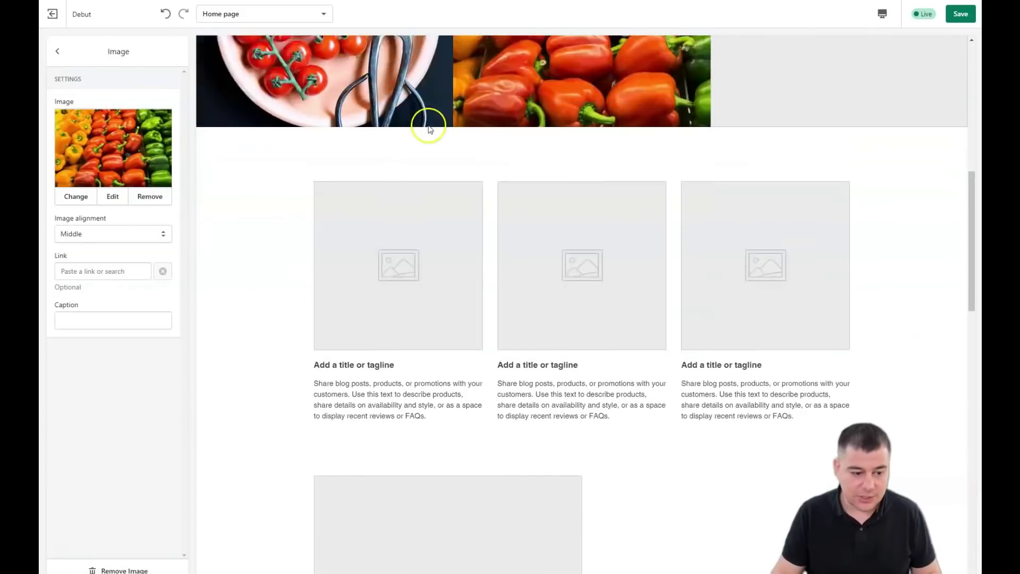
left_click(57, 52)
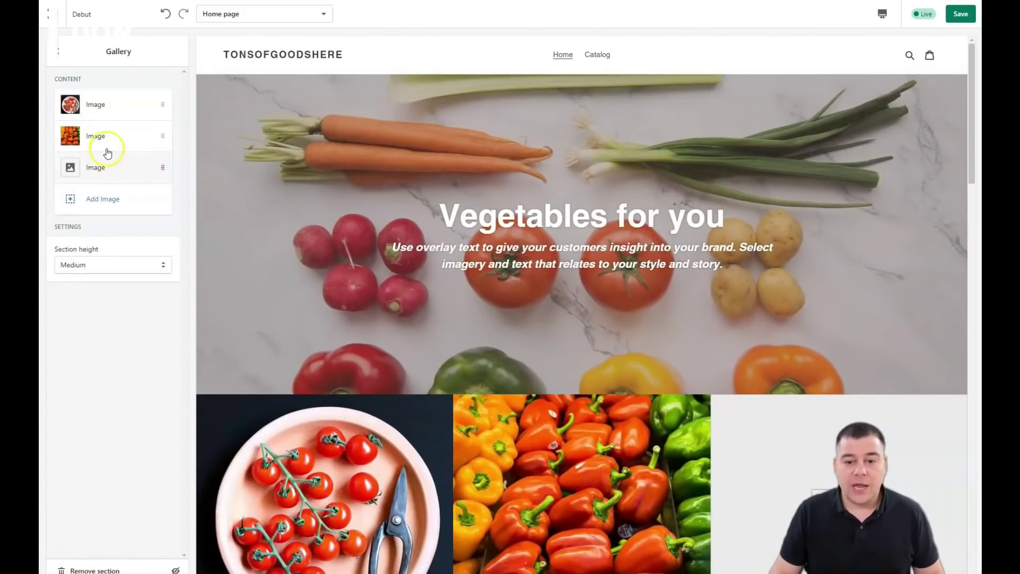
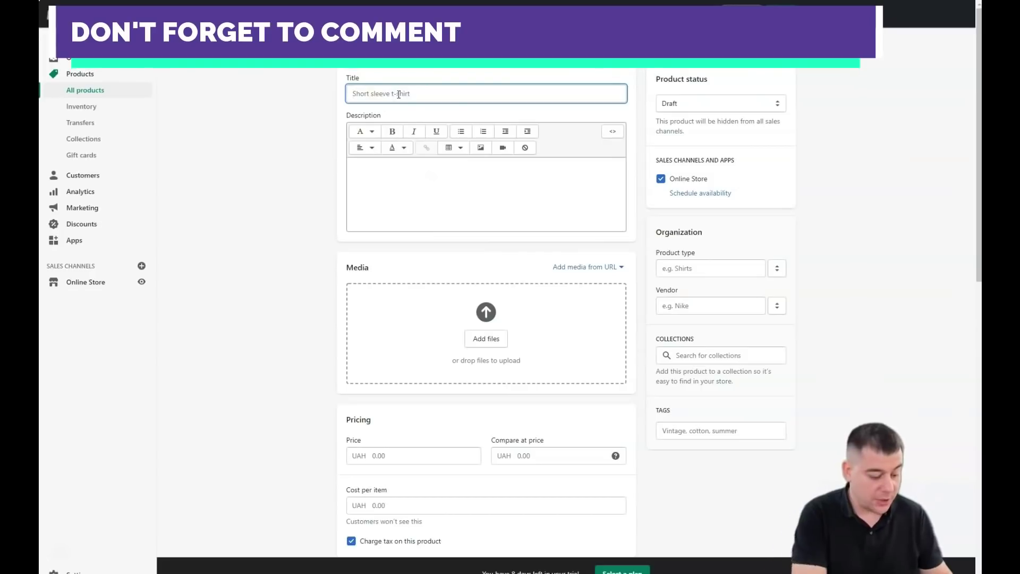
Title the new product "Iphone case" and place the cursor in its description.
type("Iphone ca")
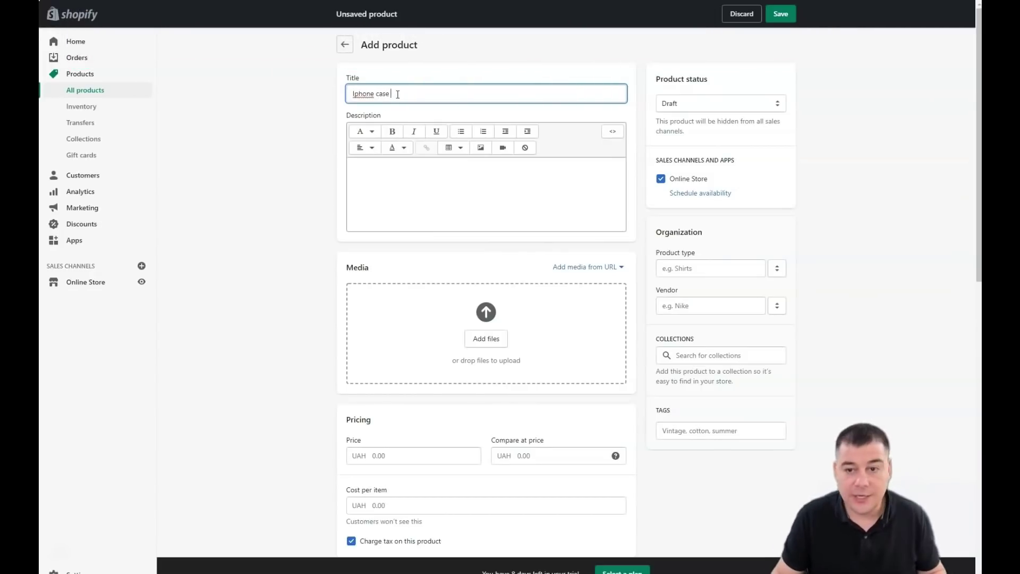
type("se")
left_click(410, 190)
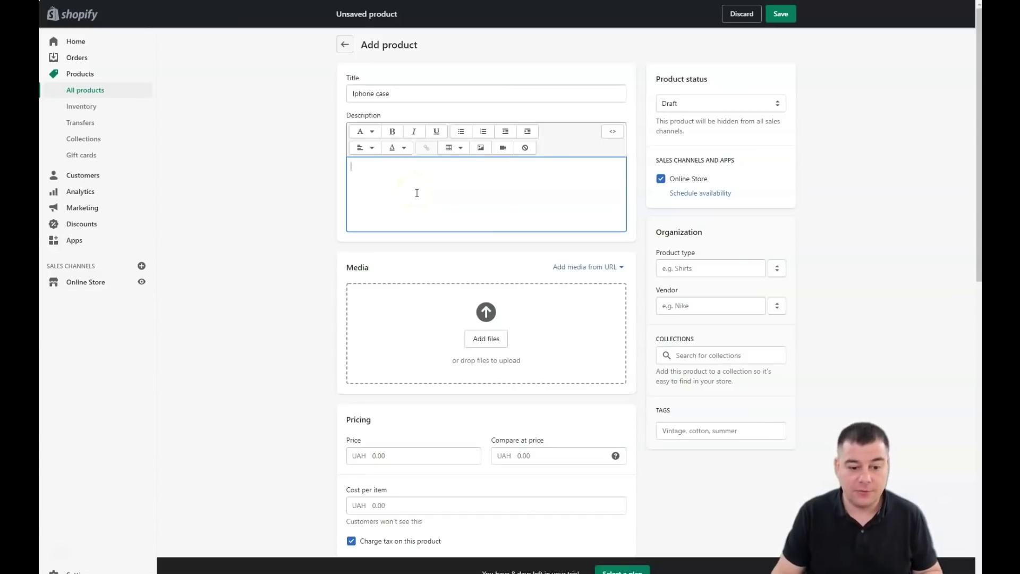
scroll(417, 193, "down", 2)
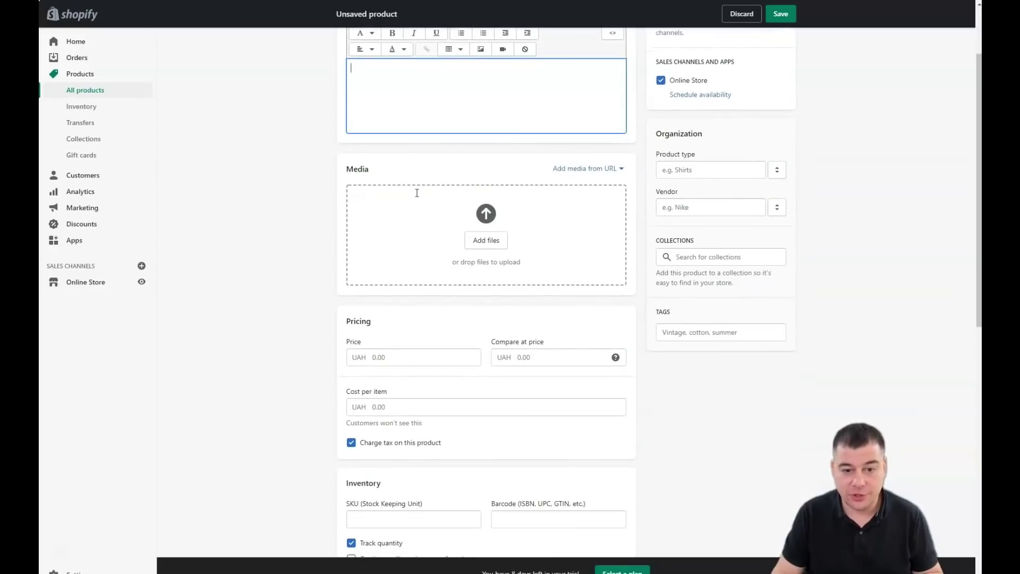
scroll(446, 106, "up", 2)
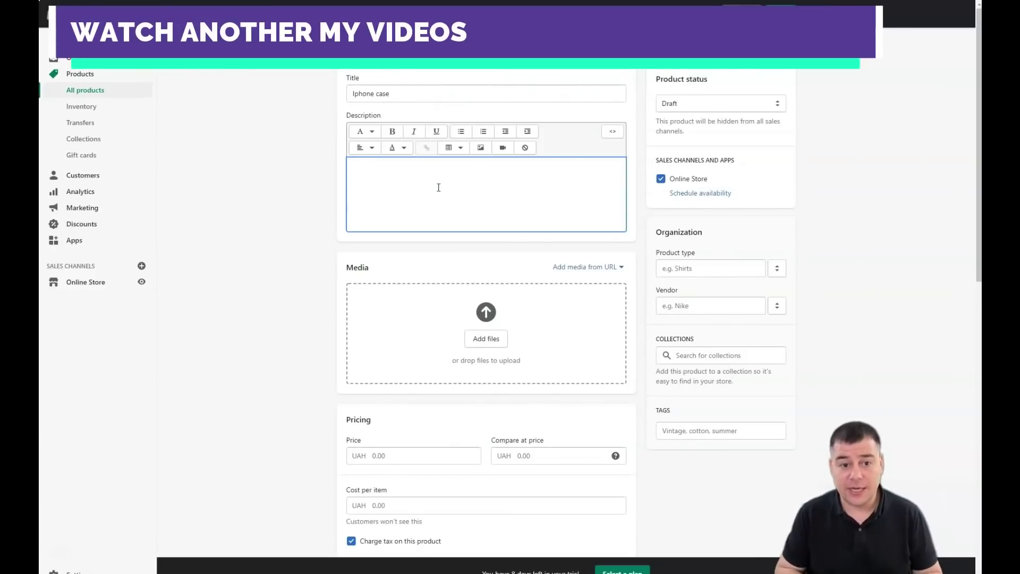
left_click(463, 166)
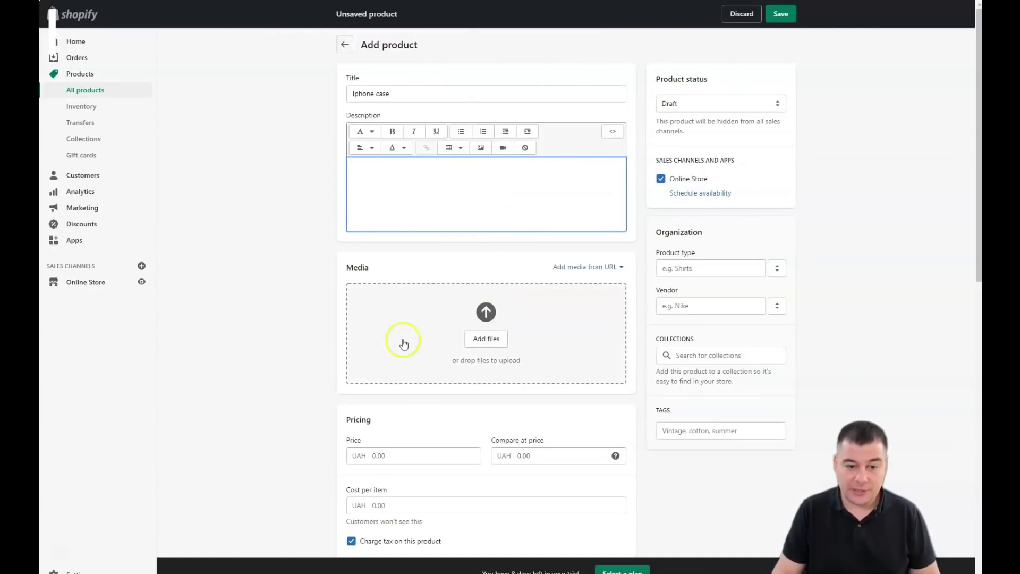
Set the product's price to 100, compare at price to 200 and cost per item to 25, and turn off charging tax.
scroll(399, 297, "down", 2)
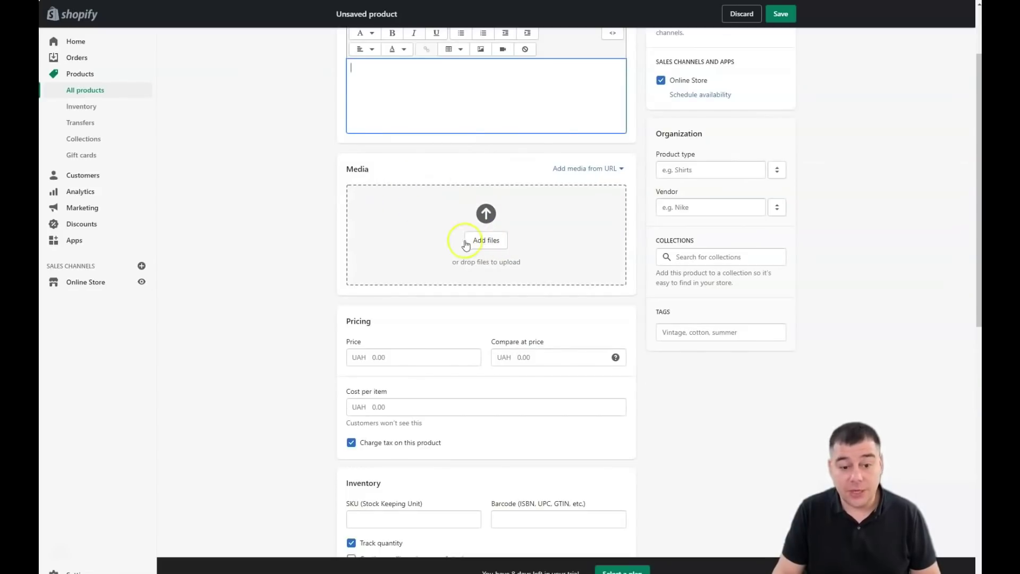
scroll(440, 237, "down", 3)
left_click(393, 209)
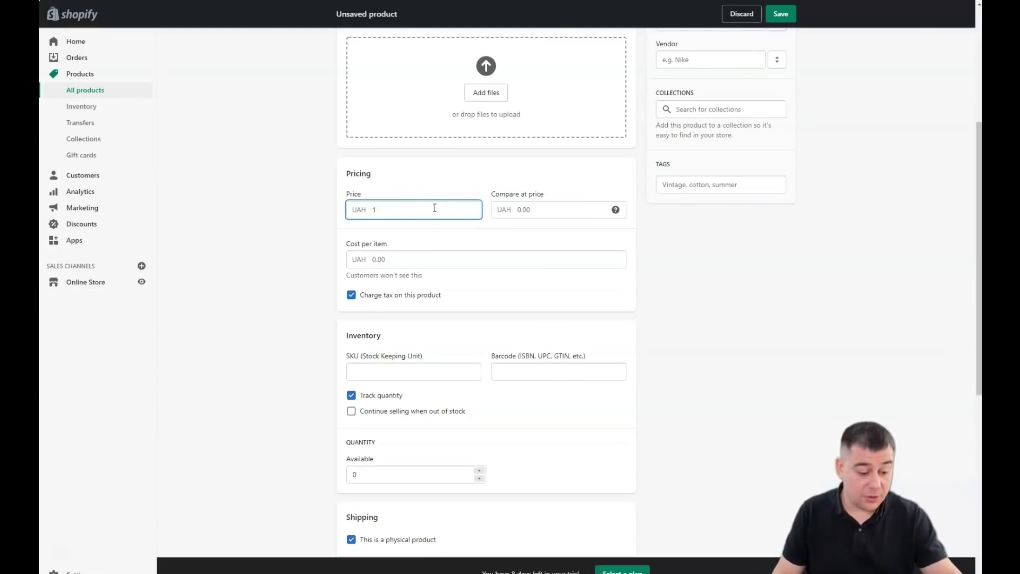
left_click(520, 211)
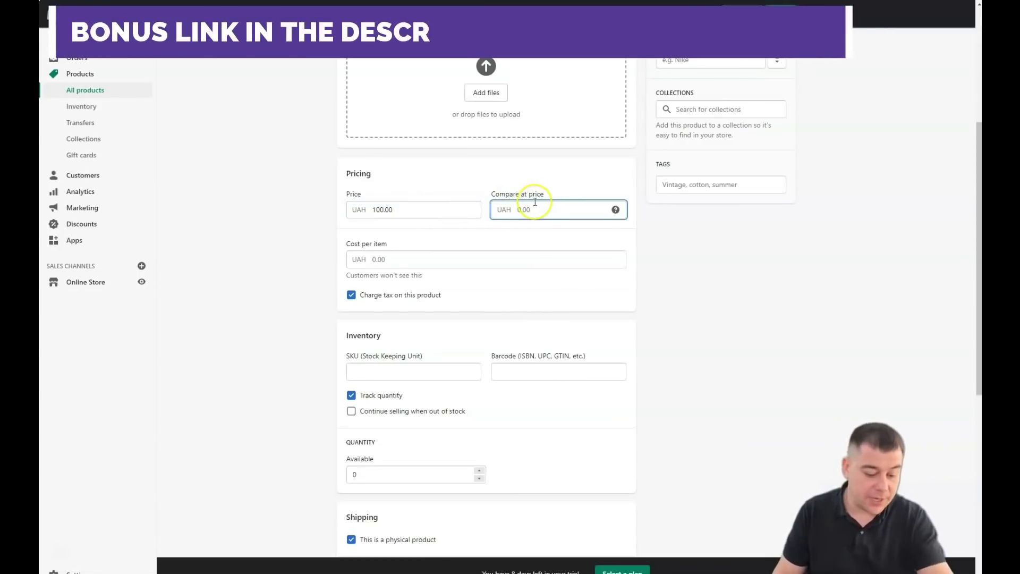
type("200")
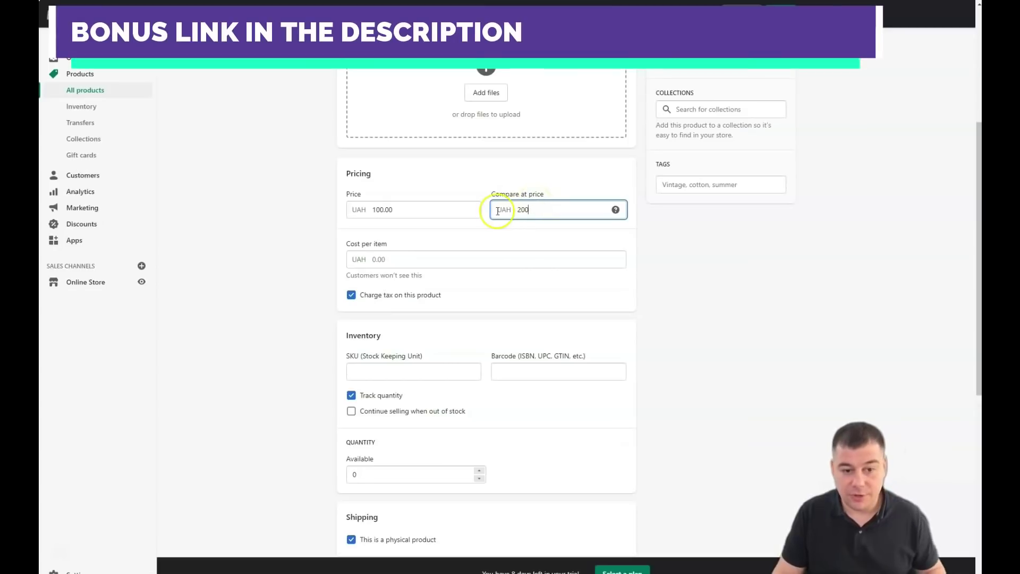
left_click(402, 260)
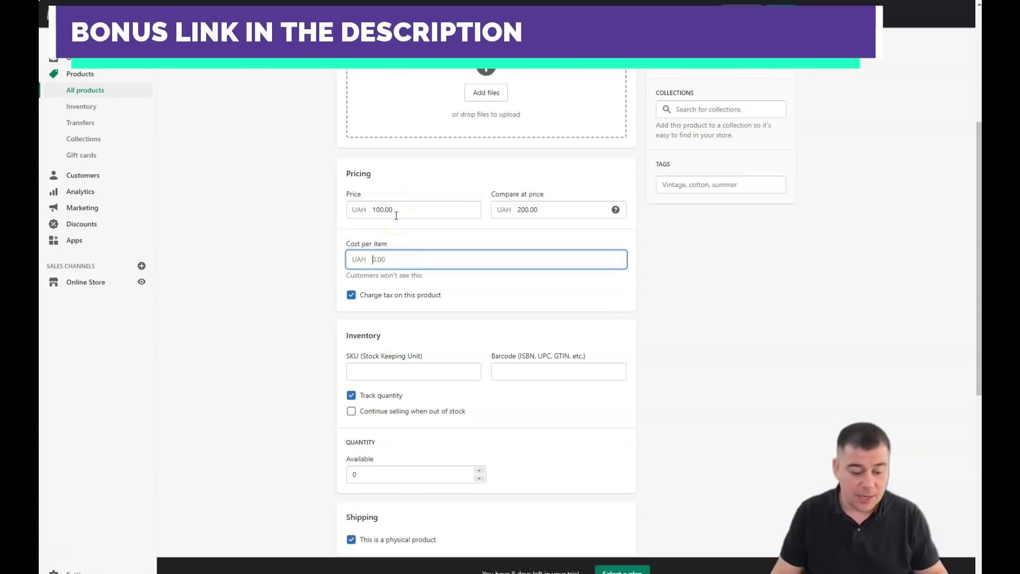
type("25")
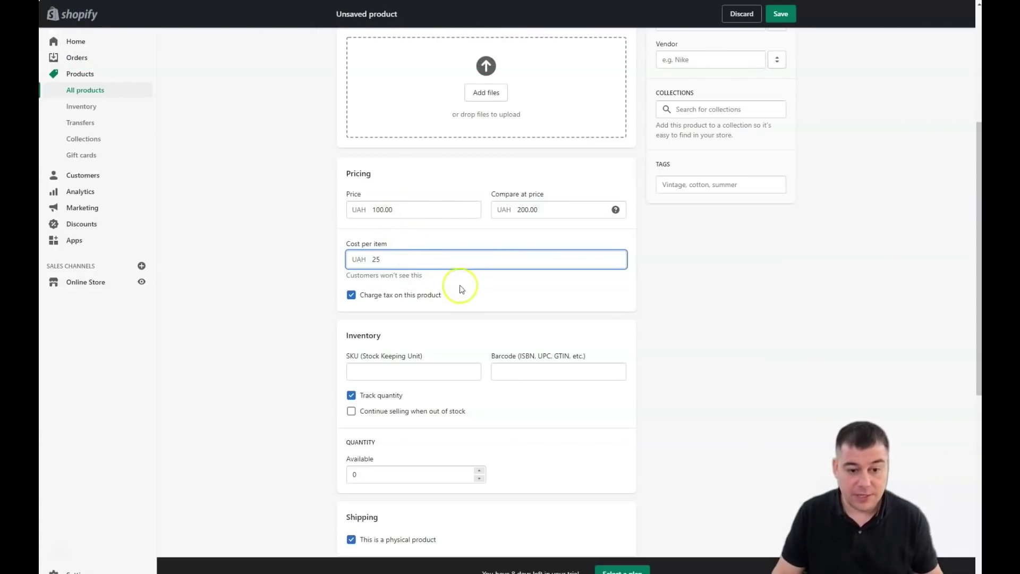
left_click(351, 295)
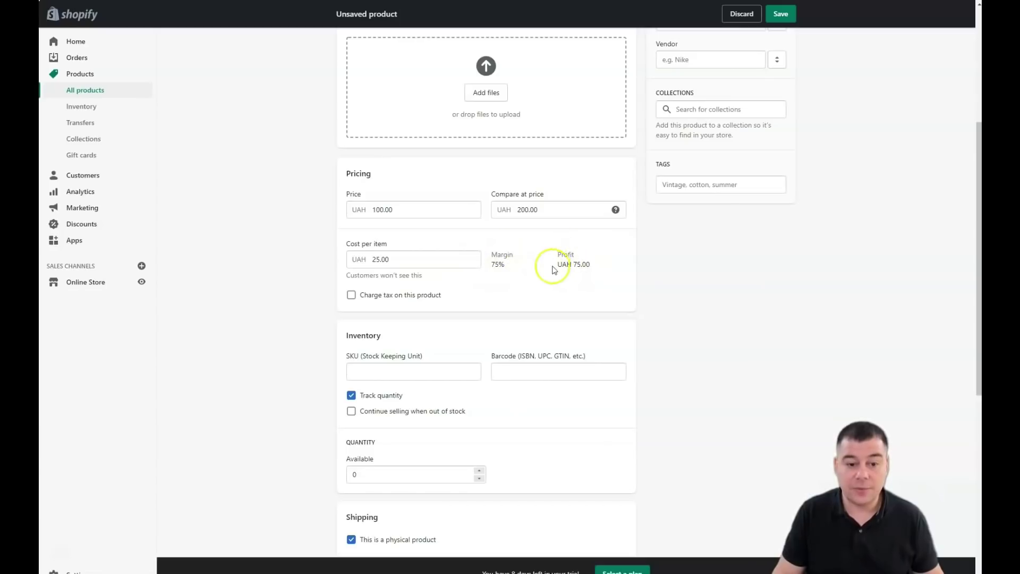
Look over the product's inventory, shipping, variants and search listing settings, and leave the product without saving it.
scroll(510, 273, "down", 3)
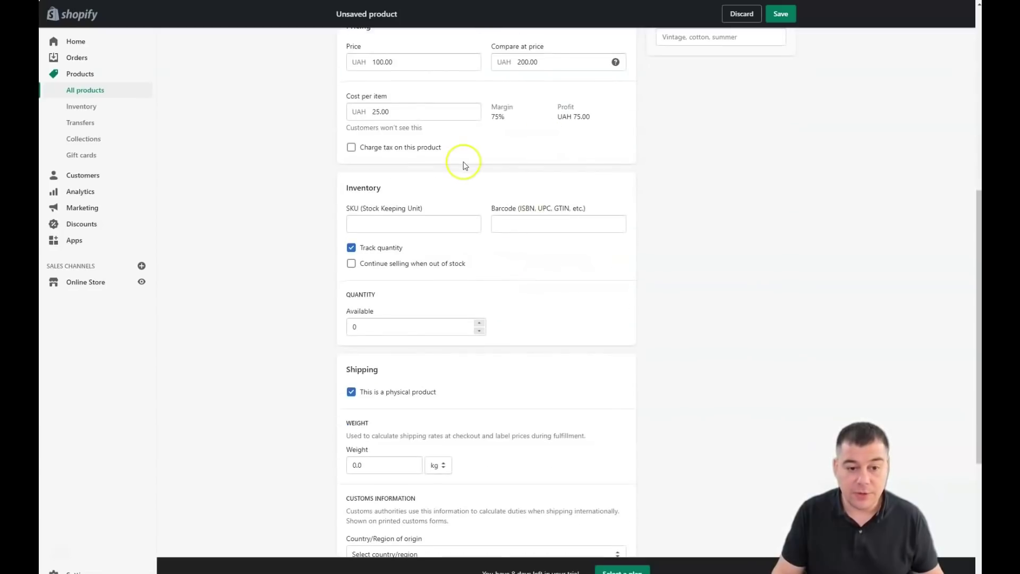
scroll(429, 217, "down", 1)
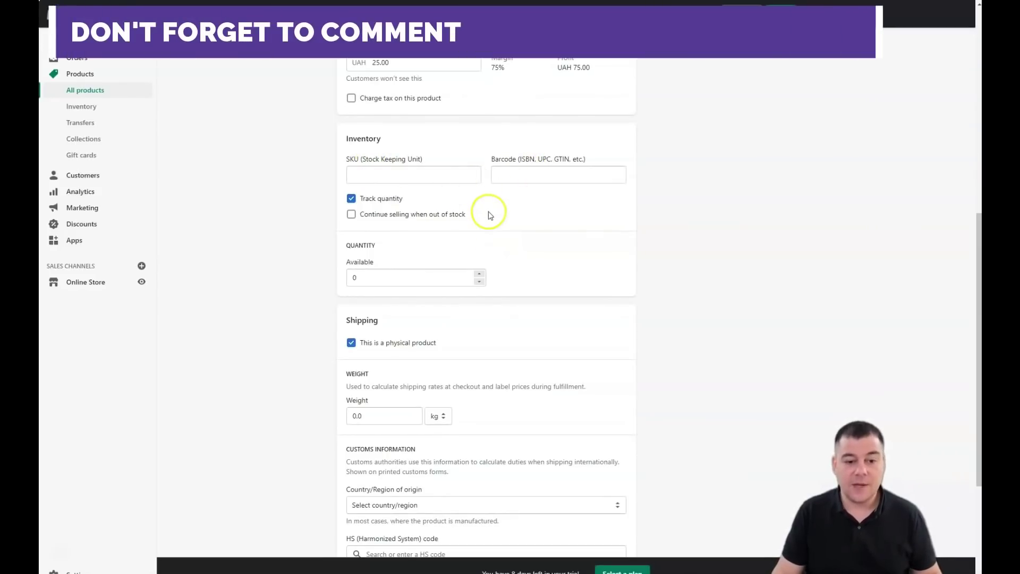
scroll(403, 154, "down", 1)
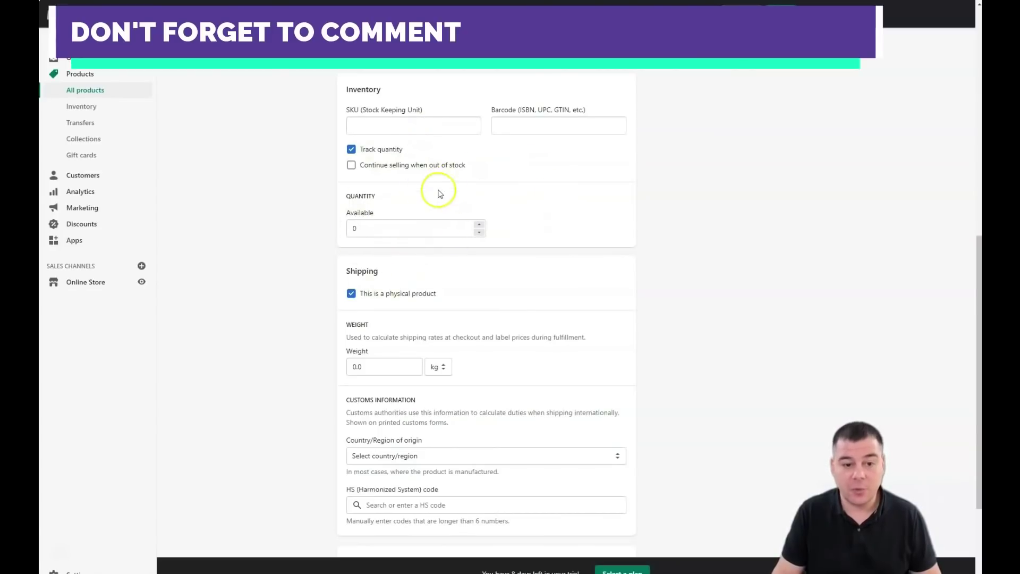
scroll(446, 265, "down", 2)
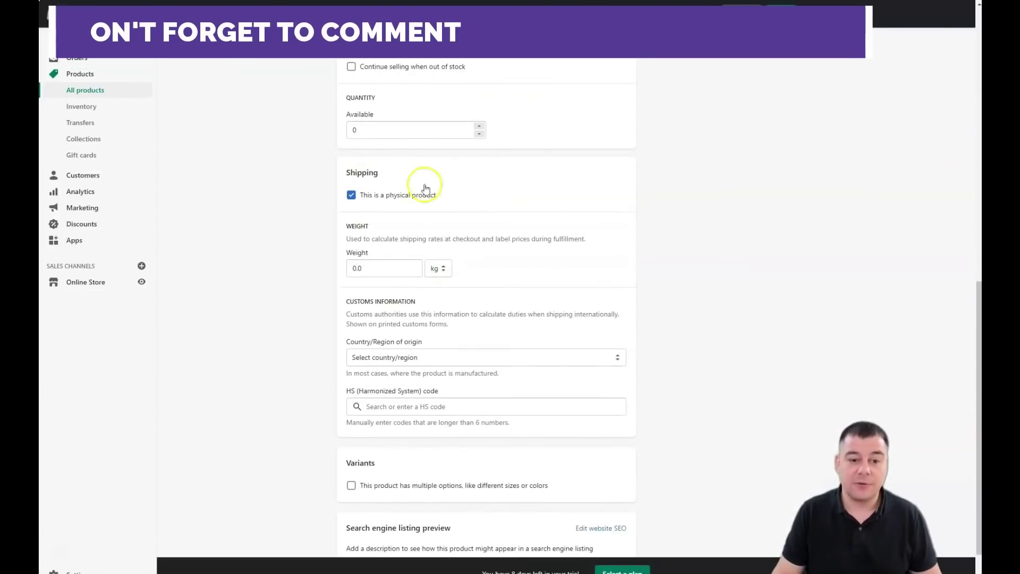
scroll(467, 277, "down", 1)
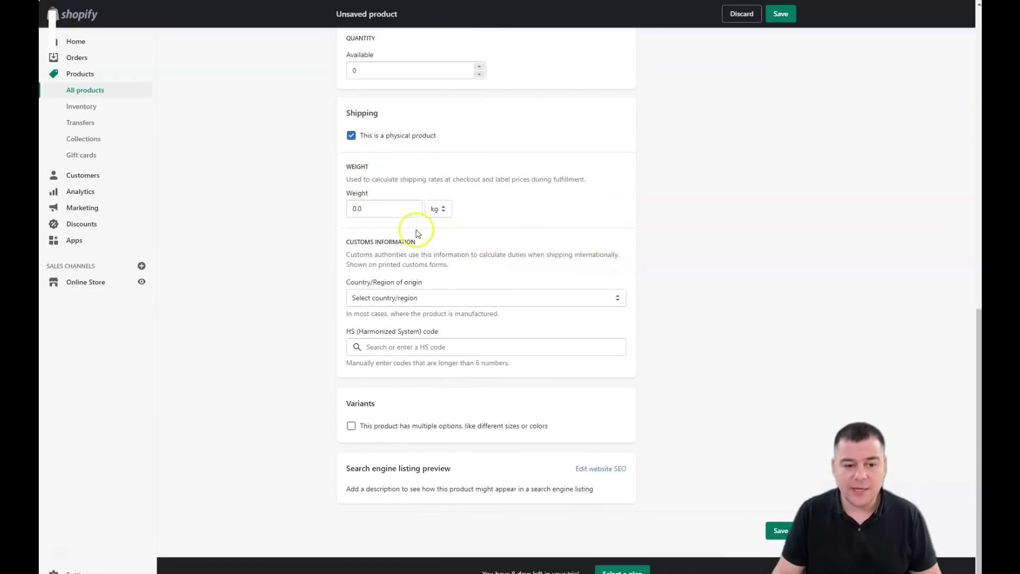
scroll(467, 303, "up", 10)
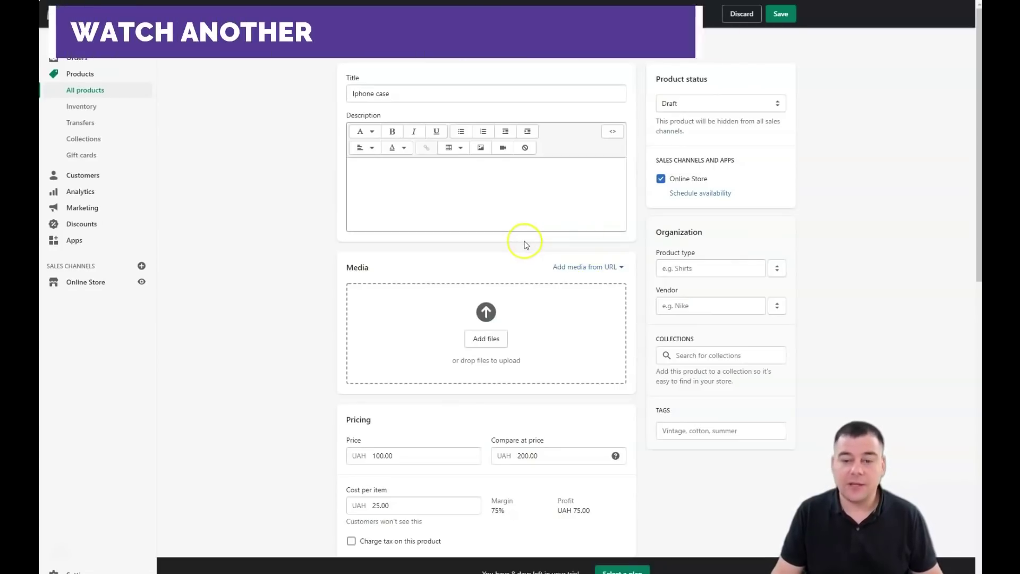
left_click(342, 57)
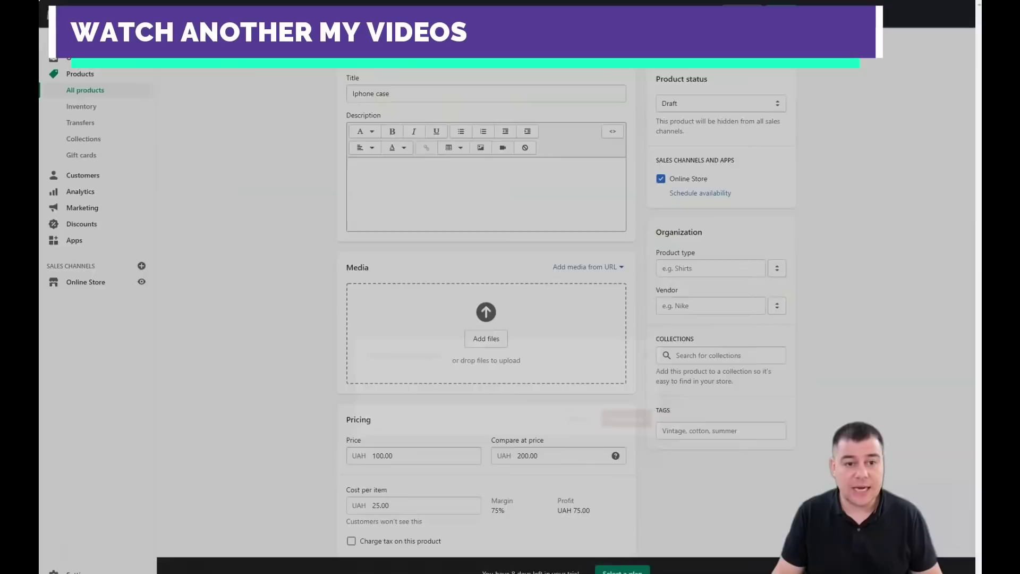
left_click(625, 329)
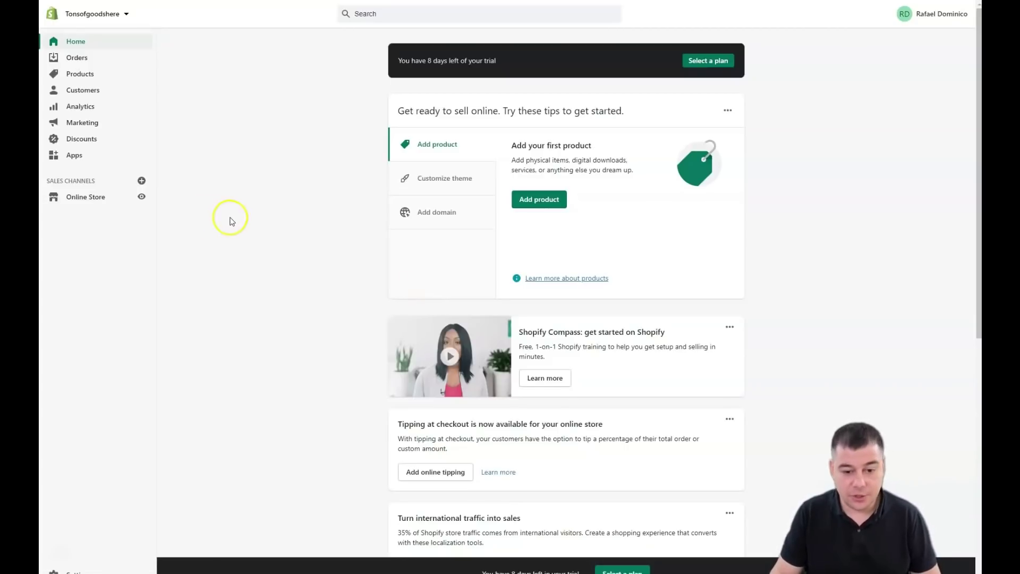
Look through the setup tips and recommendation cards on the store admin's home page.
scroll(234, 222, "down", 2)
scroll(235, 222, "down", 6)
scroll(272, 214, "up", 5)
scroll(272, 214, "up", 4)
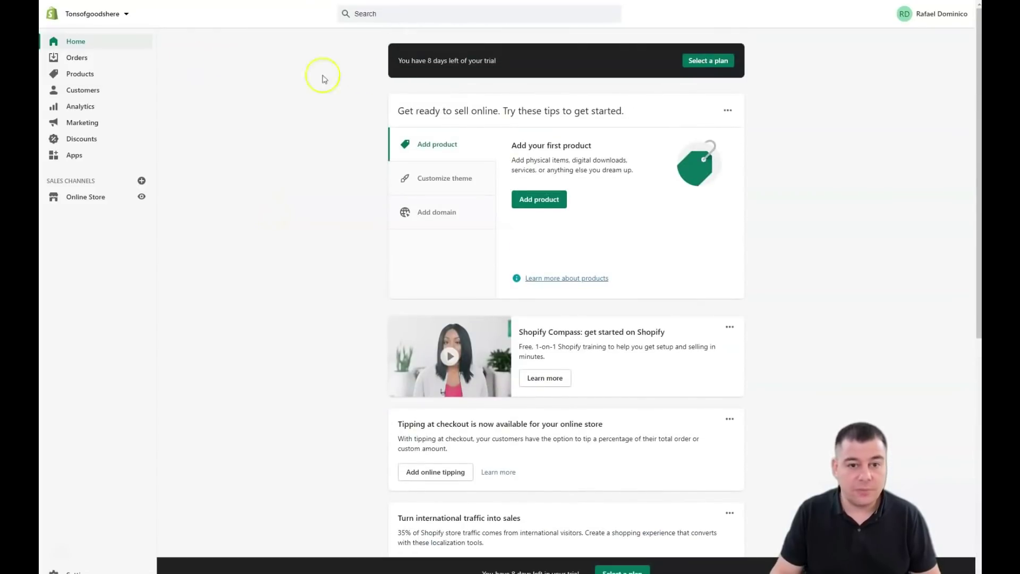
Review the Basic Shopify, Shopify and Advanced Shopify subscription plans, and return to the store admin's home page.
left_click(708, 60)
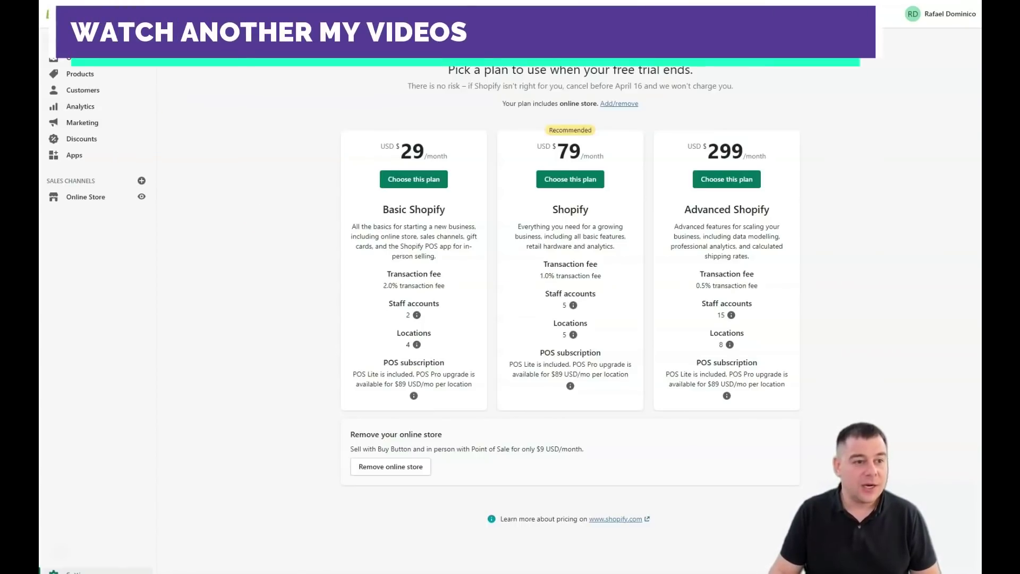
left_click(75, 42)
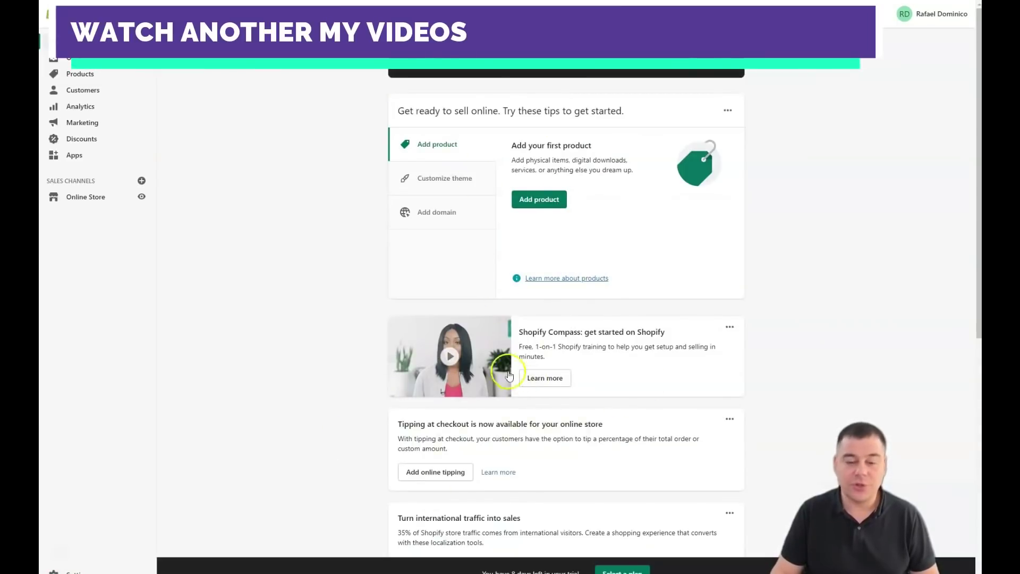
scroll(498, 372, "down", 8)
scroll(494, 364, "up", 8)
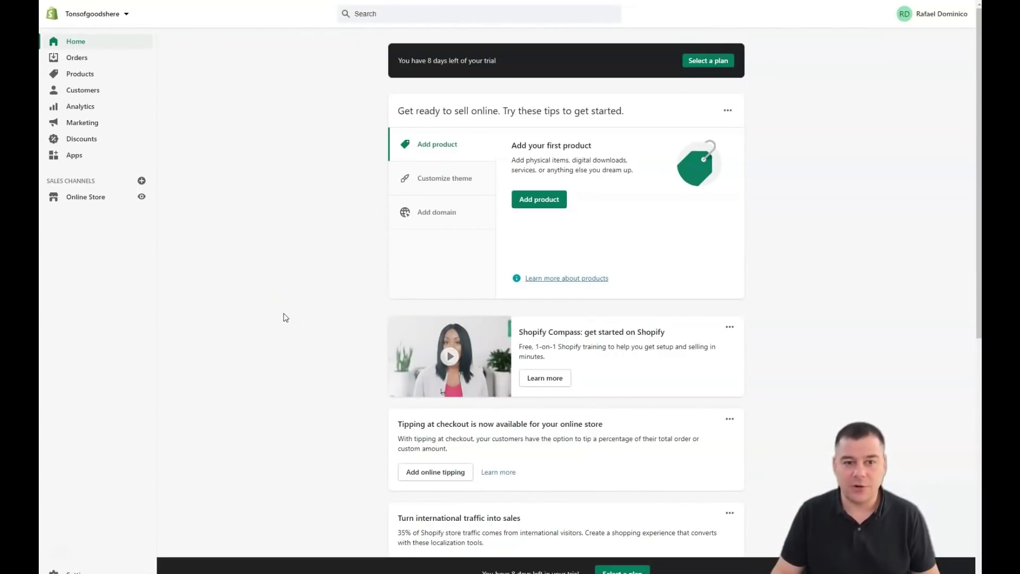
left_click(280, 295)
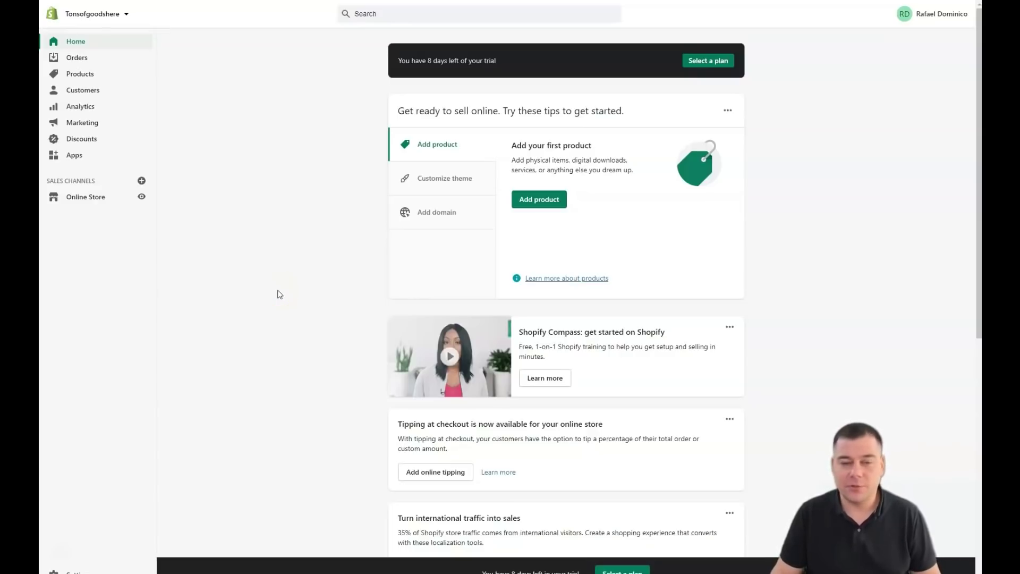
scroll(277, 293, "down", 8)
scroll(276, 292, "up", 7)
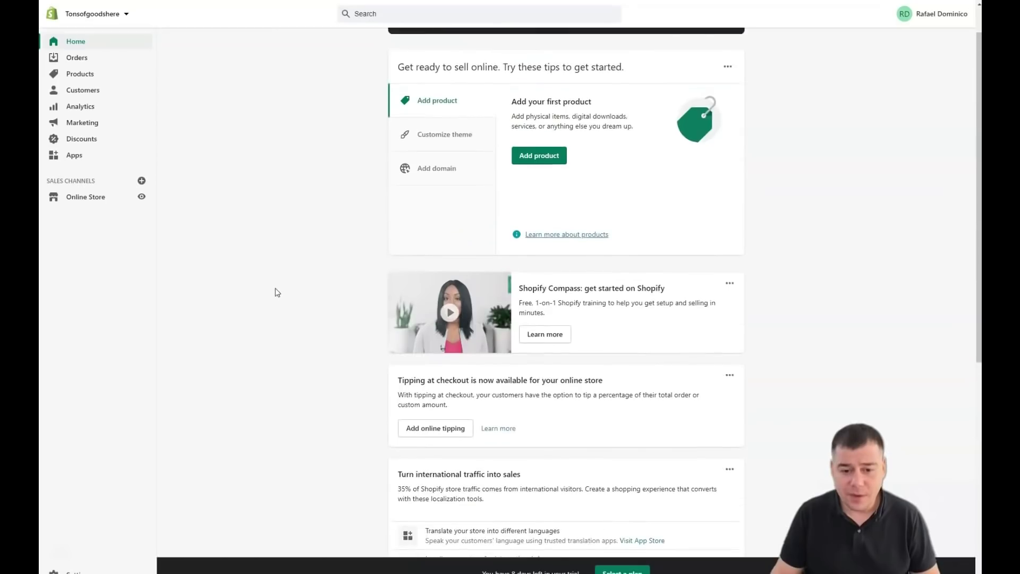
scroll(275, 292, "up", 2)
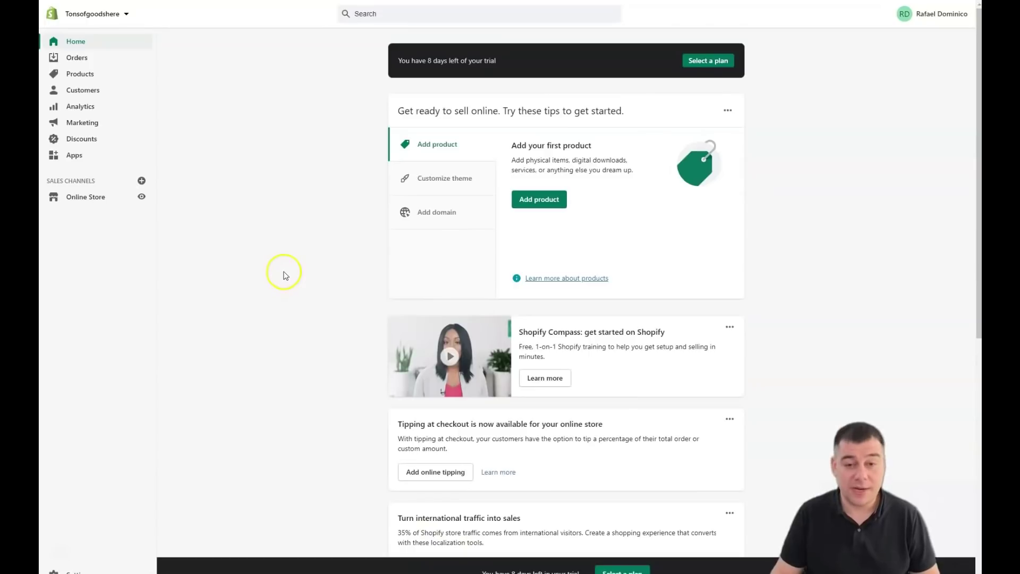